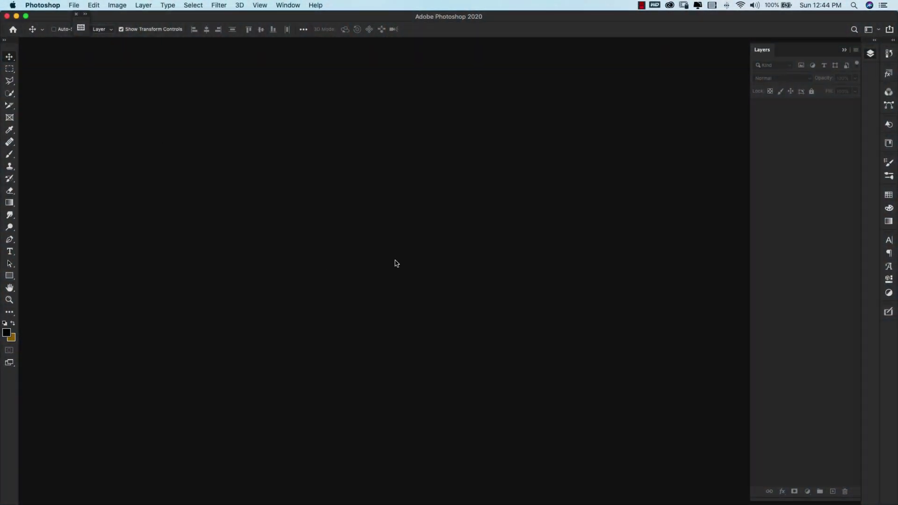
# Create a new 2000 × 2000 pixel document, Untitled-1, with a white background.
pyautogui.click(74, 6)
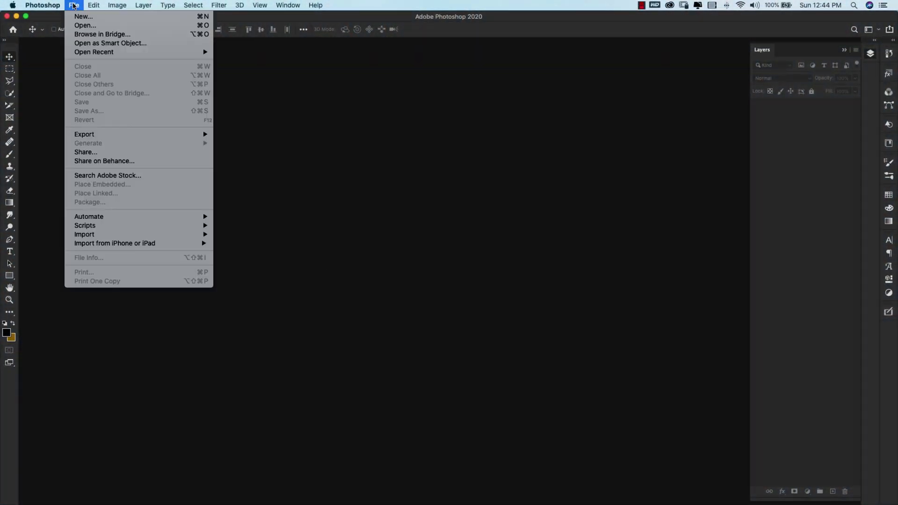
pyautogui.click(77, 15)
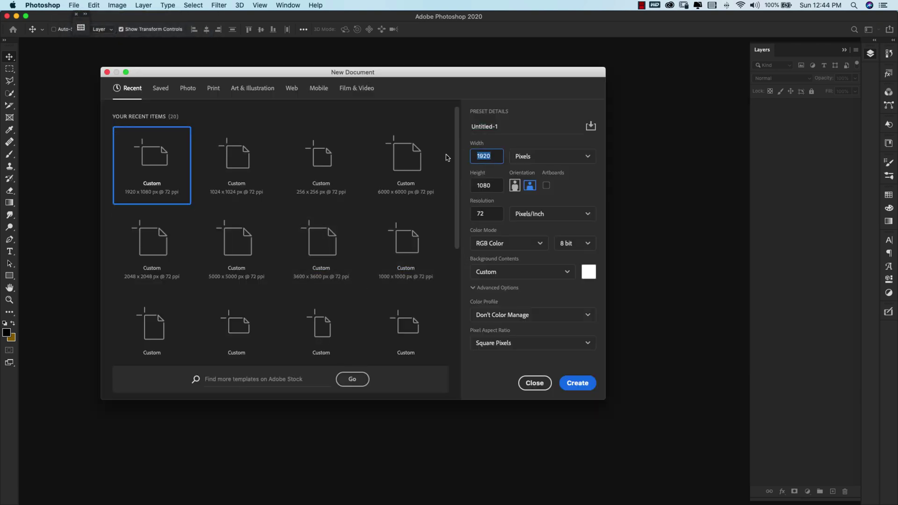
pyautogui.write('2000')
pyautogui.click(494, 185)
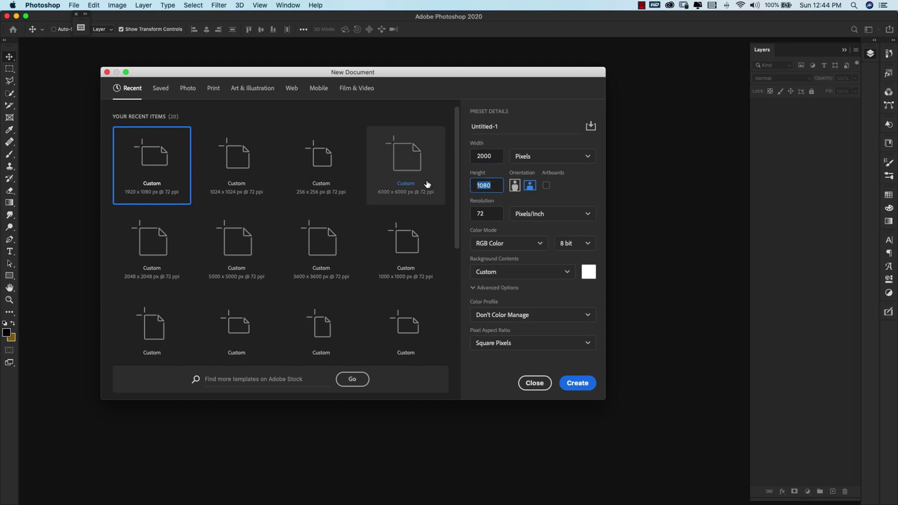
pyautogui.write('2000')
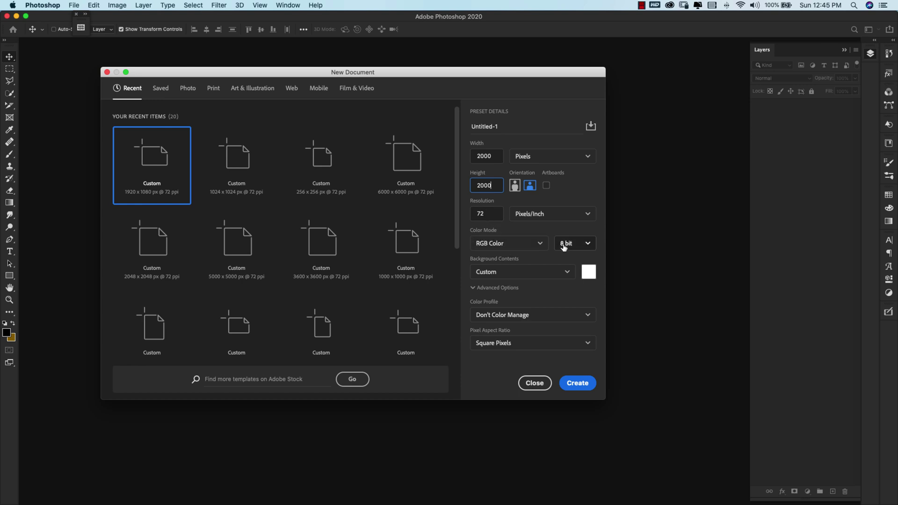
pyautogui.click(577, 383)
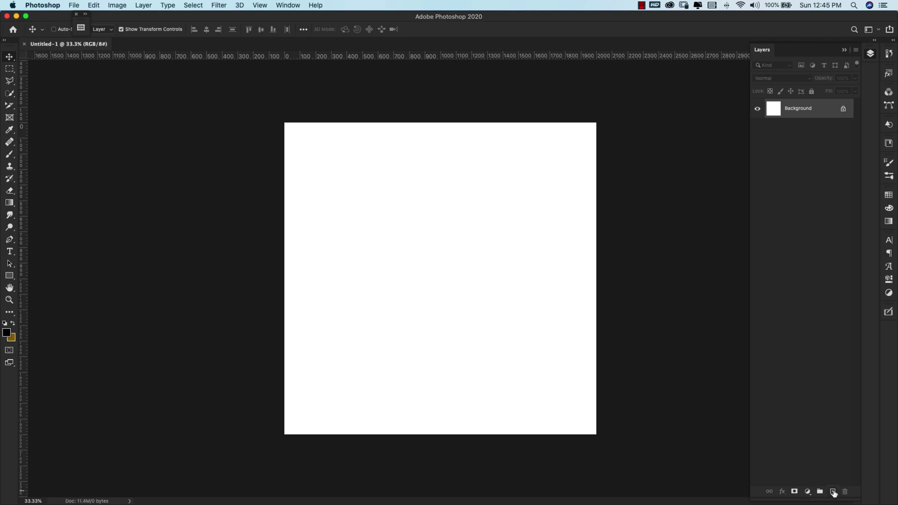
# Add an empty Layer 1 and unlock the Background layer.
pyautogui.click(833, 492)
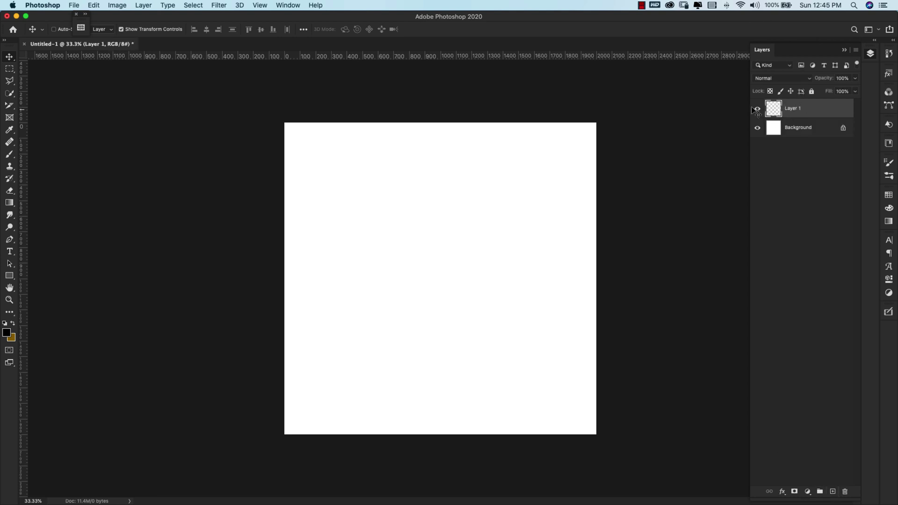
pyautogui.press('g')
pyautogui.click(843, 129)
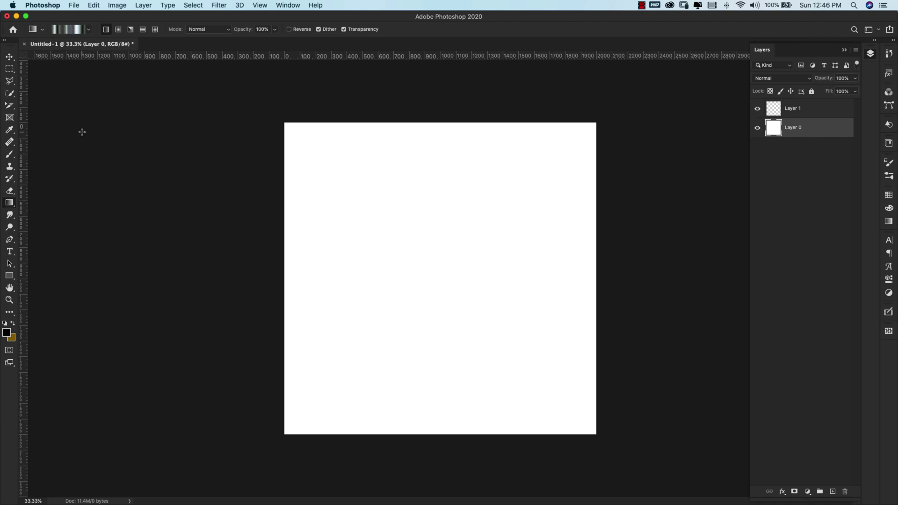
# Fill Layer 0 with a blue SKY gradient preset, lighter at top, then select Layer 1.
pyautogui.click(77, 30)
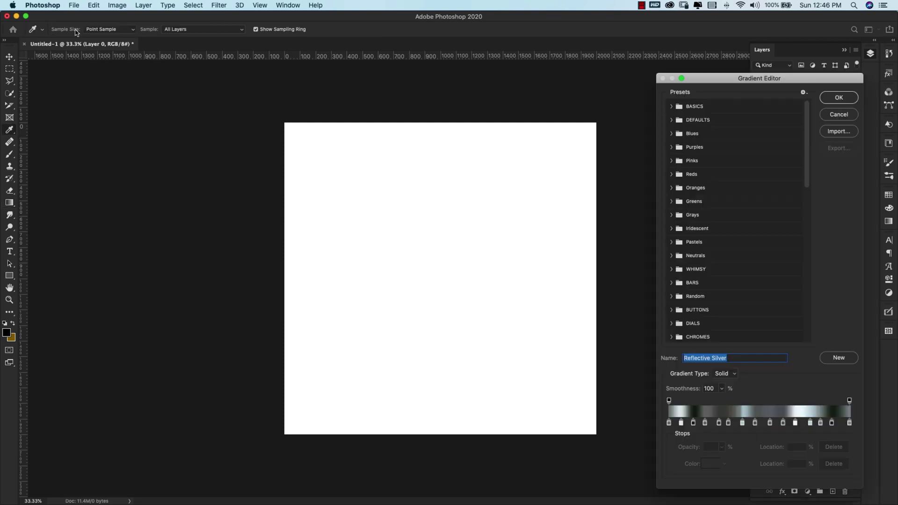
pyautogui.scroll(-5, 700, 213)
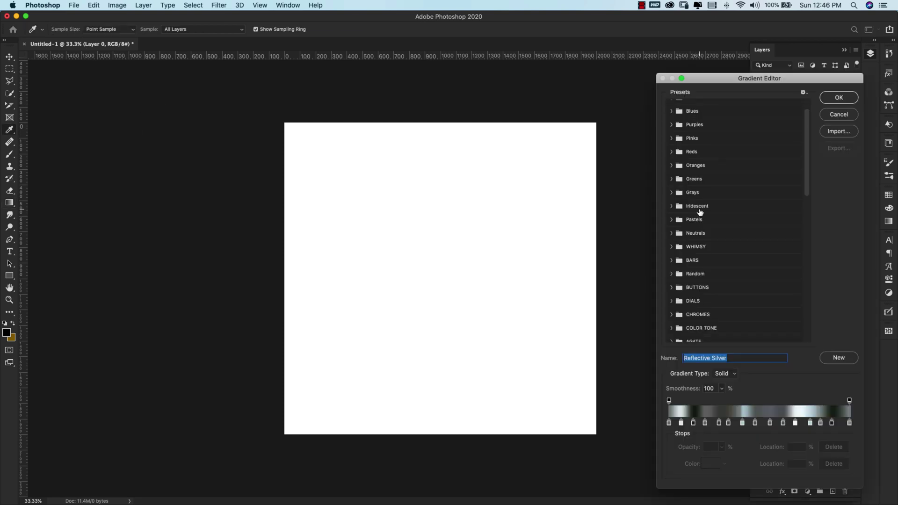
pyautogui.click(679, 277)
pyautogui.click(673, 276)
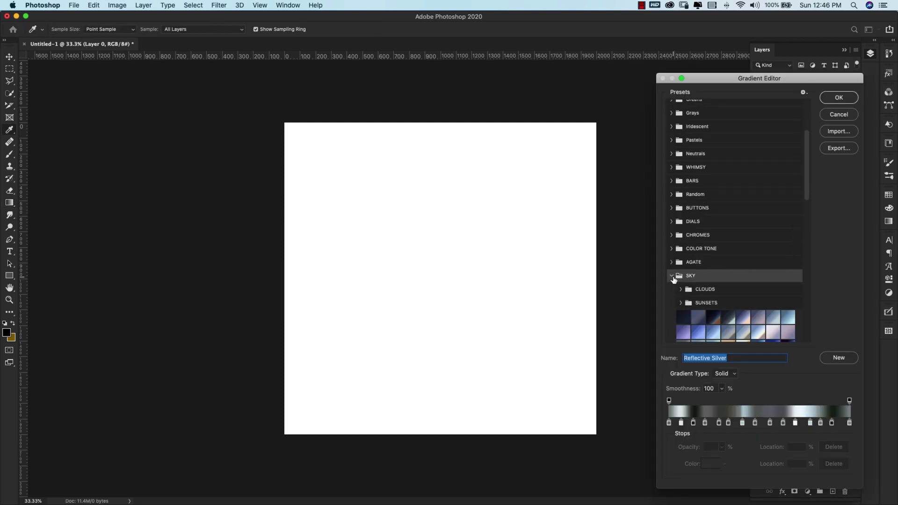
pyautogui.scroll(-3, 748, 335)
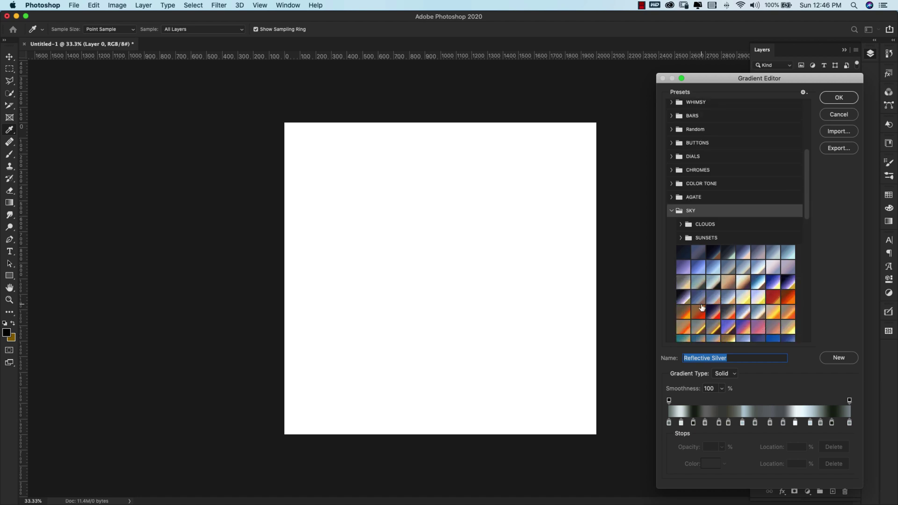
pyautogui.scroll(-4, 725, 302)
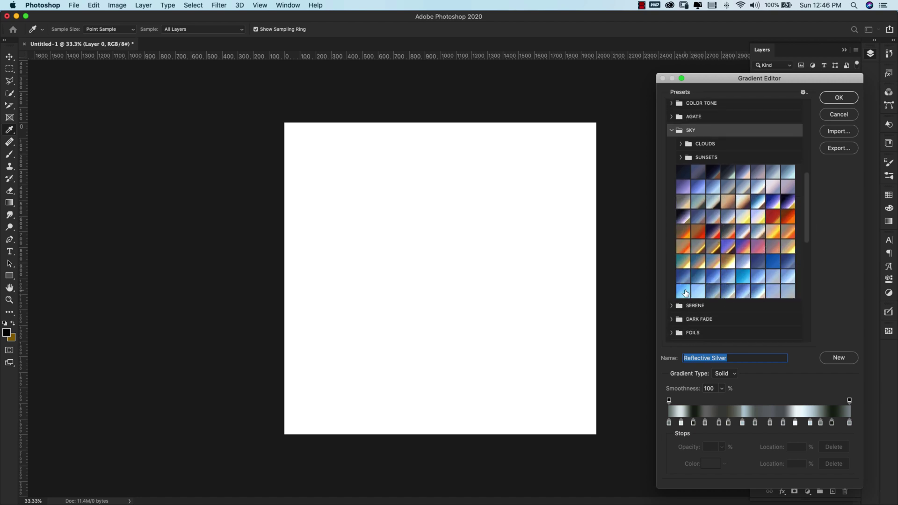
pyautogui.click(685, 293)
pyautogui.click(838, 97)
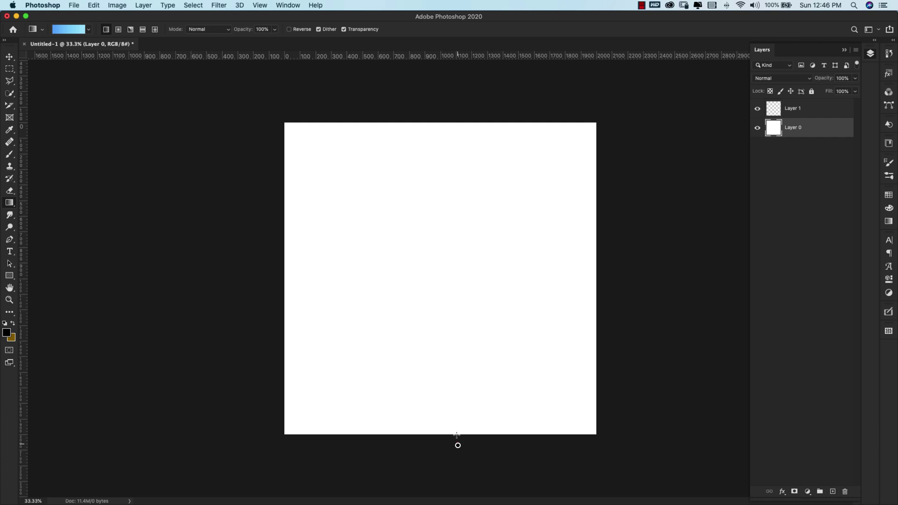
pyautogui.moveTo(457, 435); pyautogui.dragTo(467, 106)
pyautogui.click(817, 113)
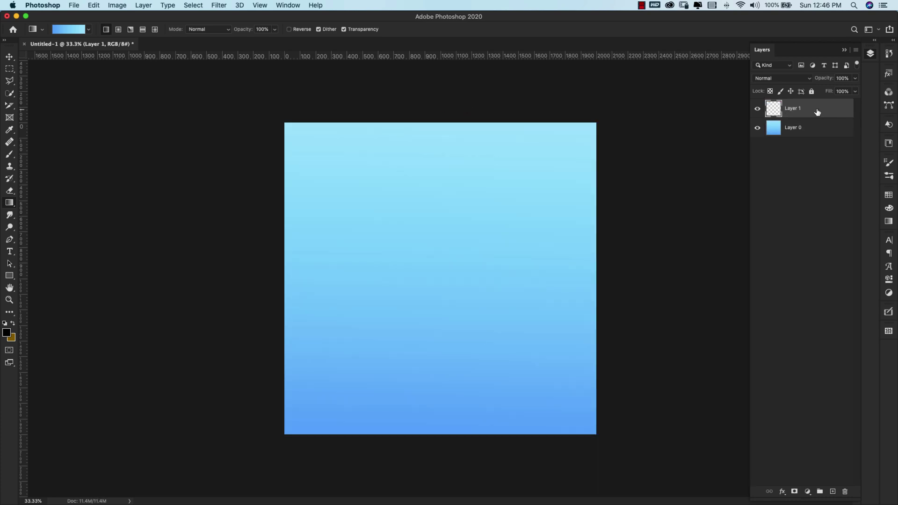
# Set up the Brush tool with white foreground colour at 250 px size.
pyautogui.press('b')
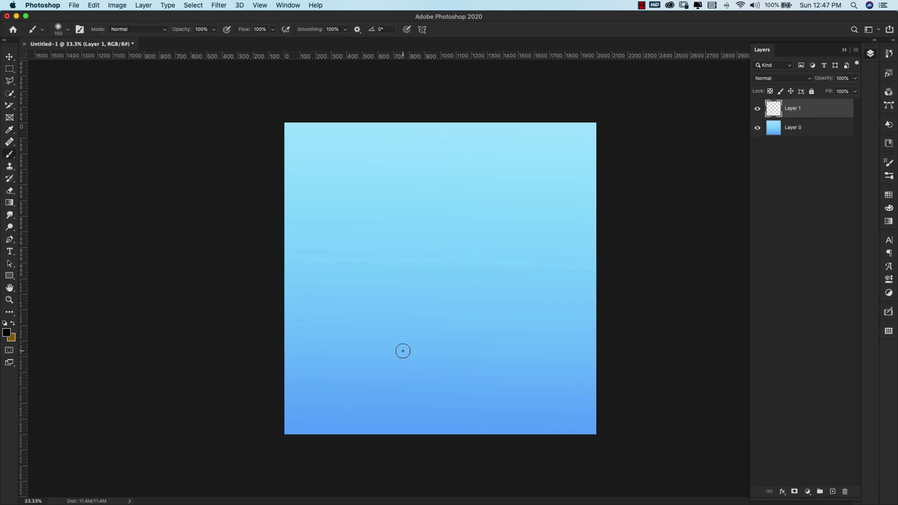
pyautogui.click(5, 324)
pyautogui.click(13, 324)
pyautogui.click(886, 178)
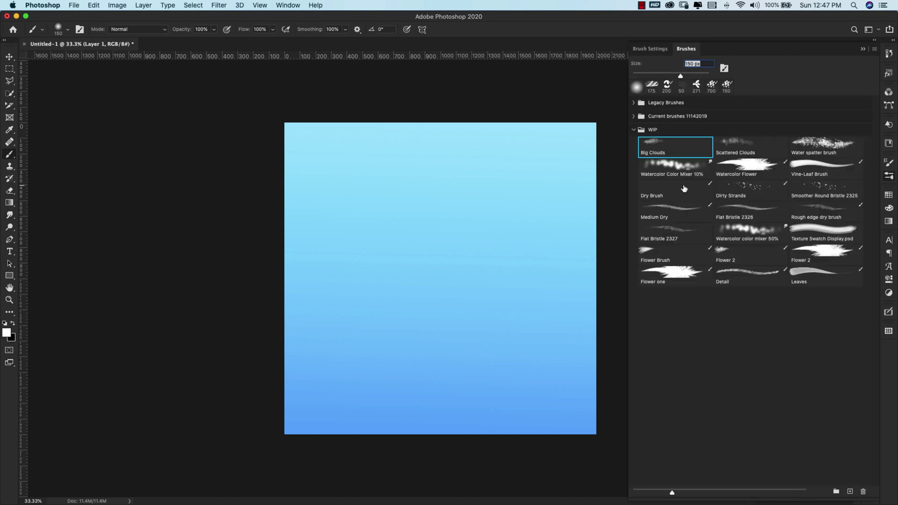
pyautogui.click(862, 49)
pyautogui.press(']')
pyautogui.press(']')
pyautogui.press(']')
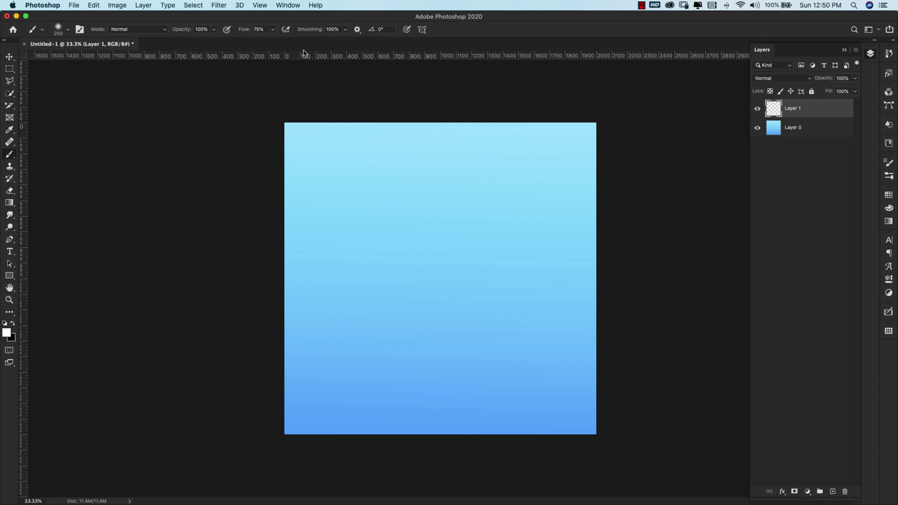
# Select the Big Clouds brush from the presets and show its Brush Settings.
pyautogui.click(887, 177)
pyautogui.click(636, 87)
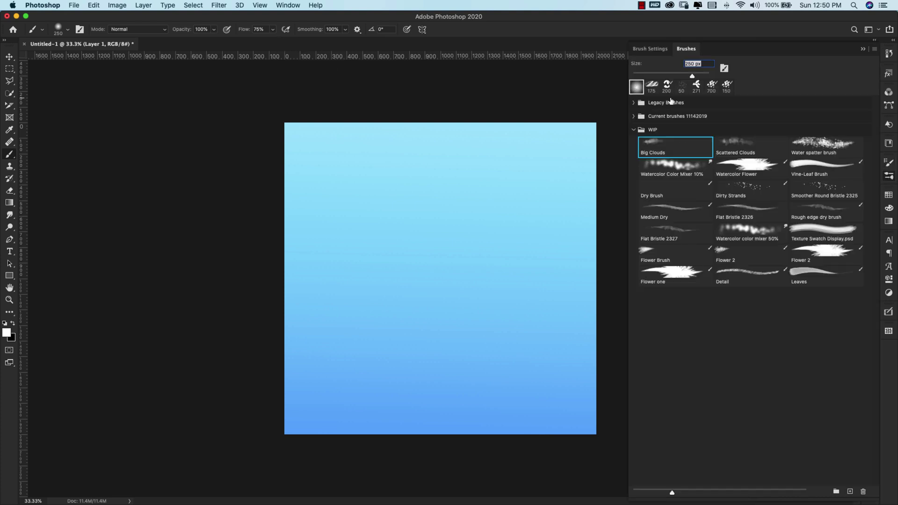
pyautogui.click(633, 102)
pyautogui.click(642, 116)
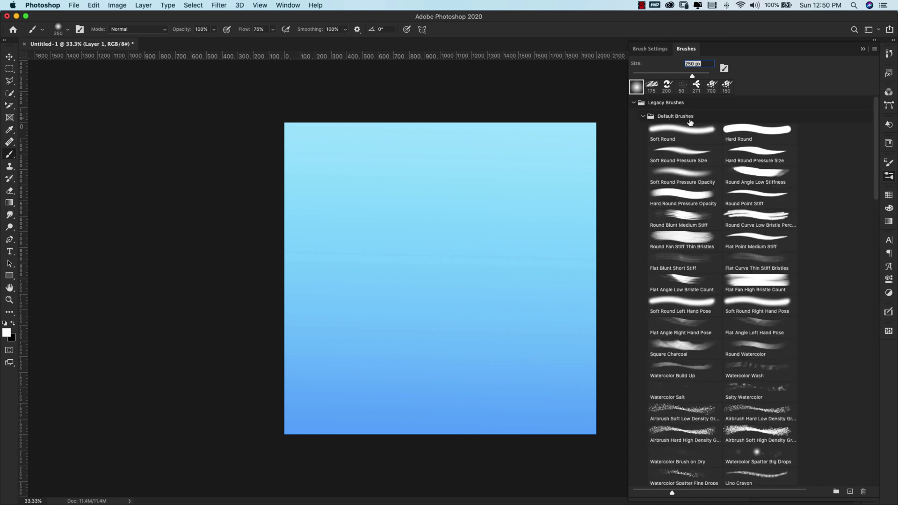
pyautogui.click(695, 144)
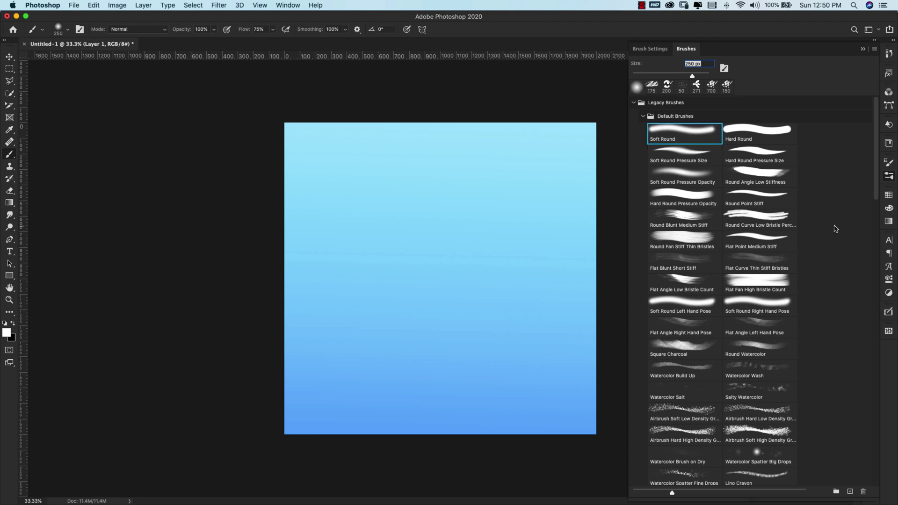
pyautogui.scroll(-15, 836, 229)
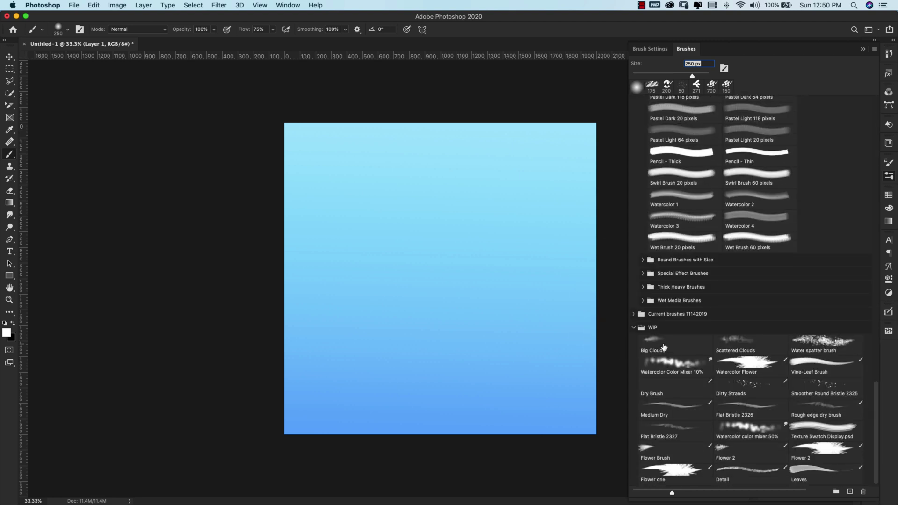
pyautogui.click(665, 346)
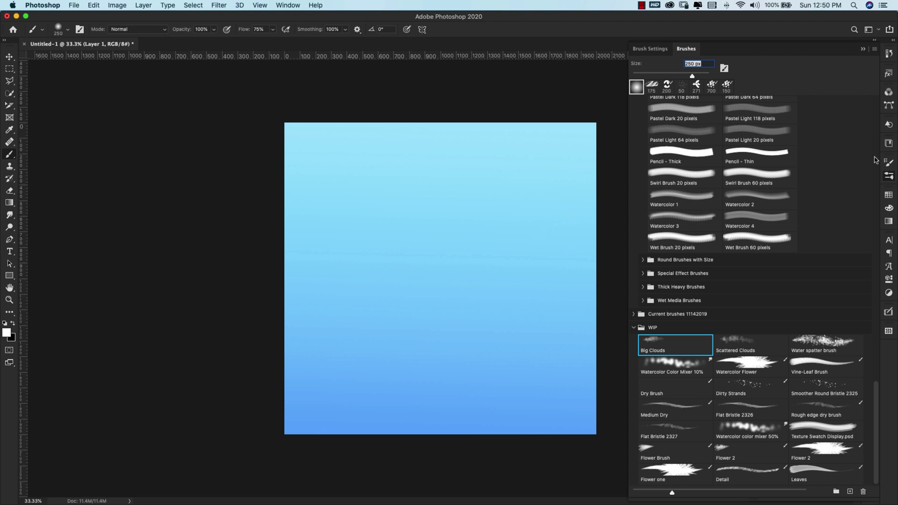
pyautogui.click(888, 163)
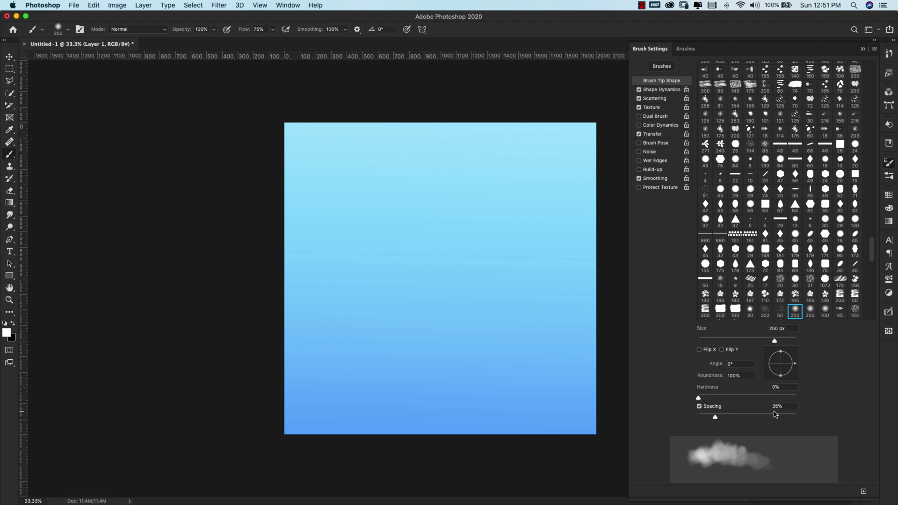
# Enable Shape Dynamics with 100% size jitter, fade 35, 15% minimum diameter; test and undo a stroke.
pyautogui.click(657, 91)
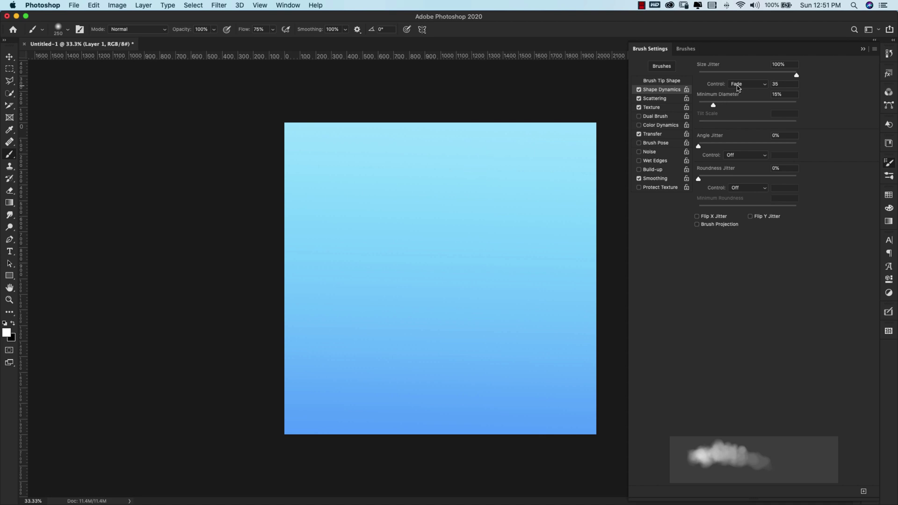
pyautogui.moveTo(403, 159)
pyautogui.mouseDown()
pyautogui.moveTo(488, 209)
pyautogui.moveTo(557, 216)
pyautogui.mouseUp()
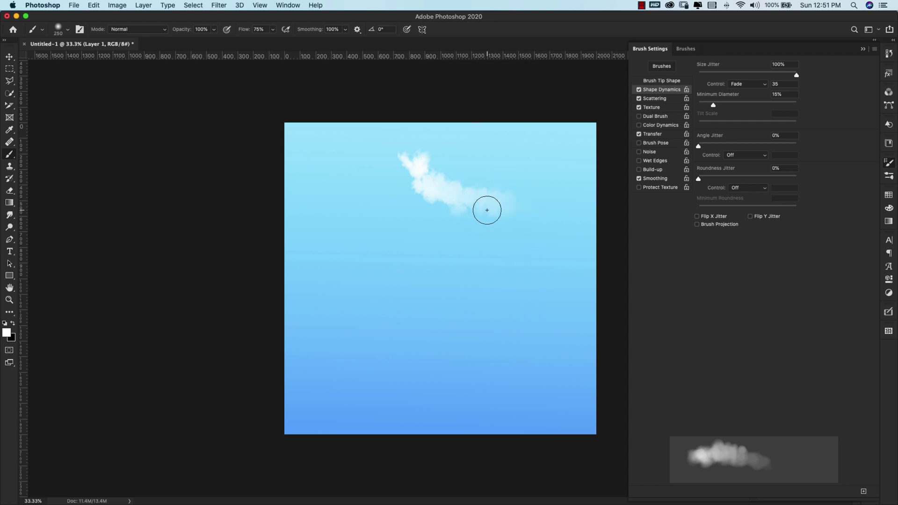
pyautogui.press('super+z')
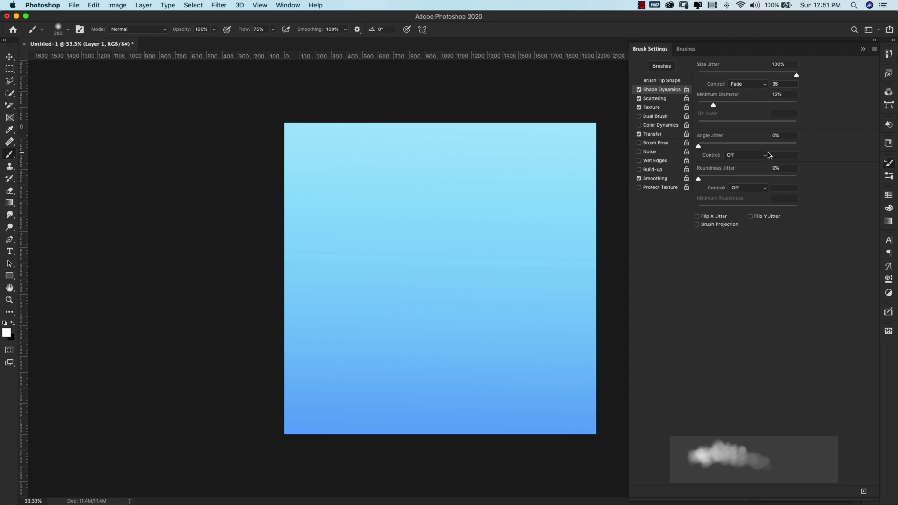
# Turn on Scattering: both axes 100%, fade 25, count 10, 100% count jitter.
pyautogui.click(657, 100)
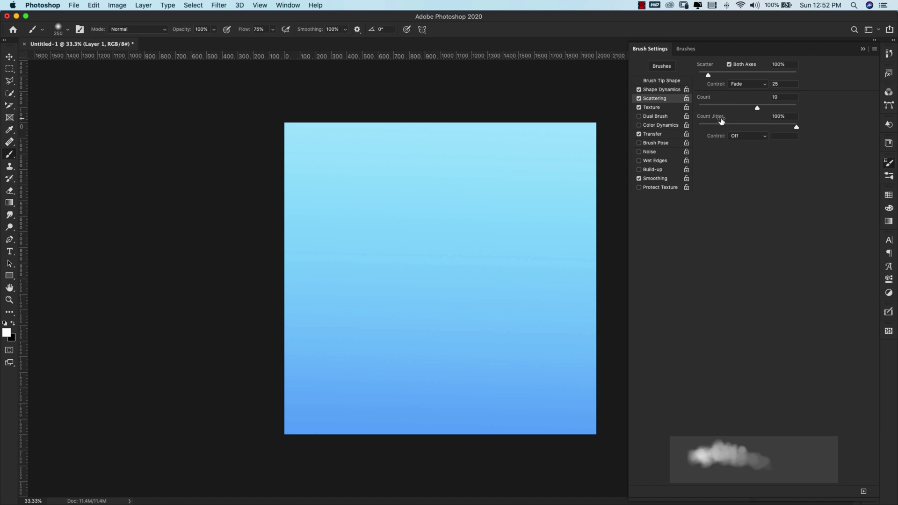
# Enable Texture using a cloudy pattern from Legacy Patterns > Patterns at 200% scale.
pyautogui.click(654, 109)
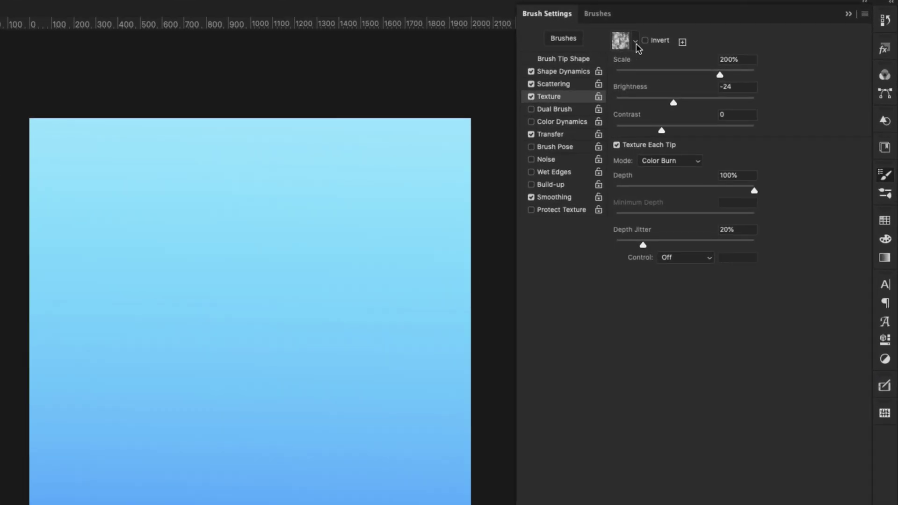
pyautogui.click(635, 42)
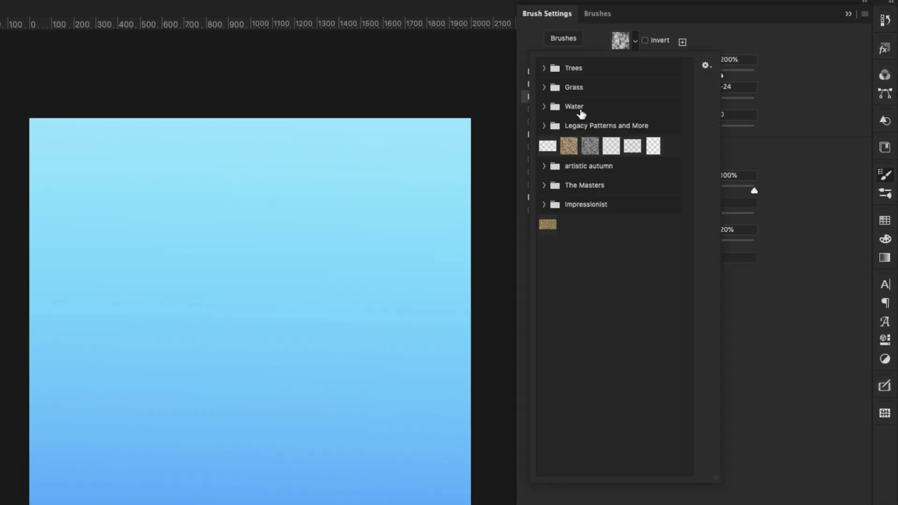
pyautogui.click(544, 126)
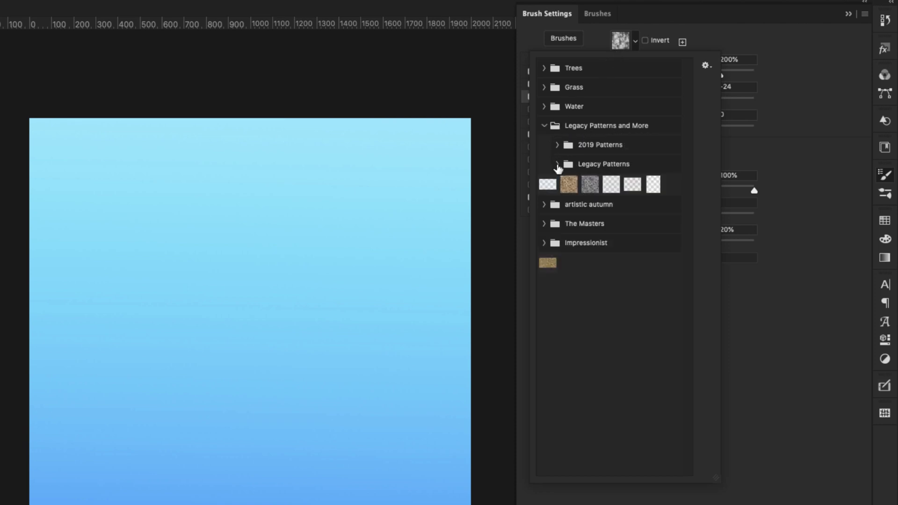
pyautogui.click(557, 164)
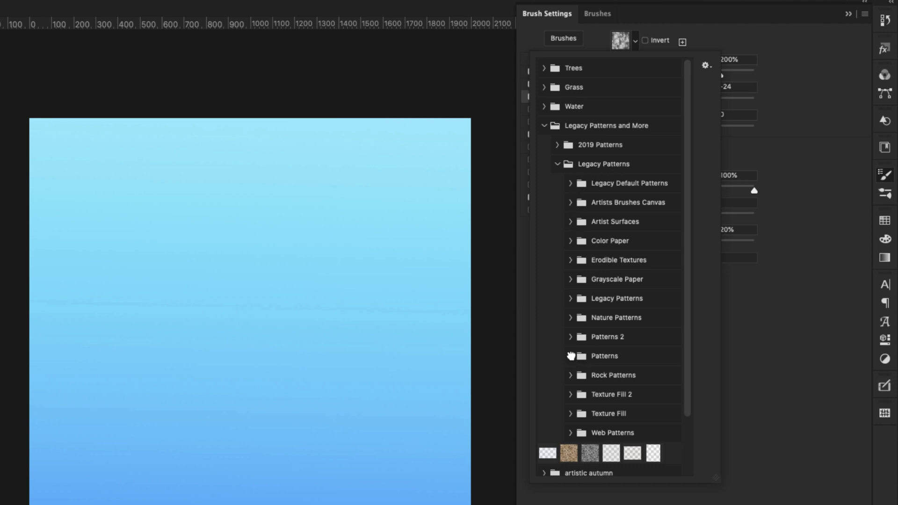
pyautogui.click(570, 356)
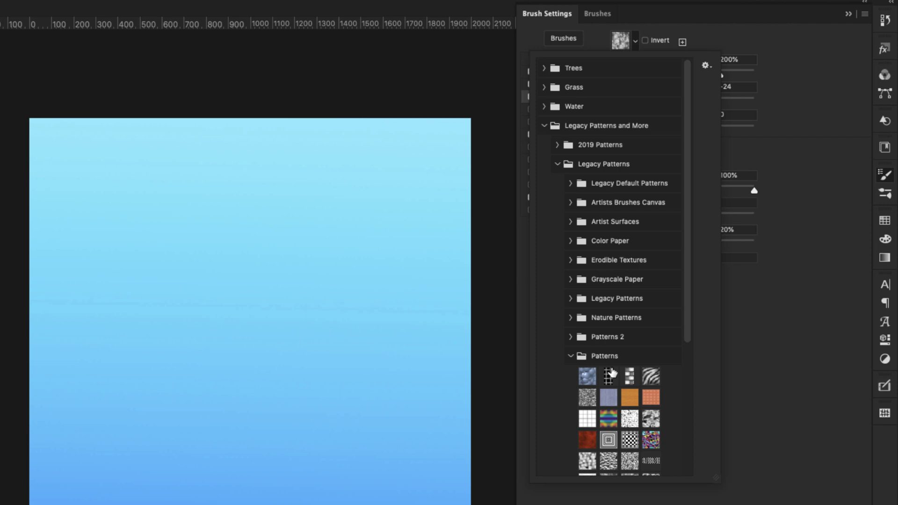
pyautogui.scroll(-5, 611, 372)
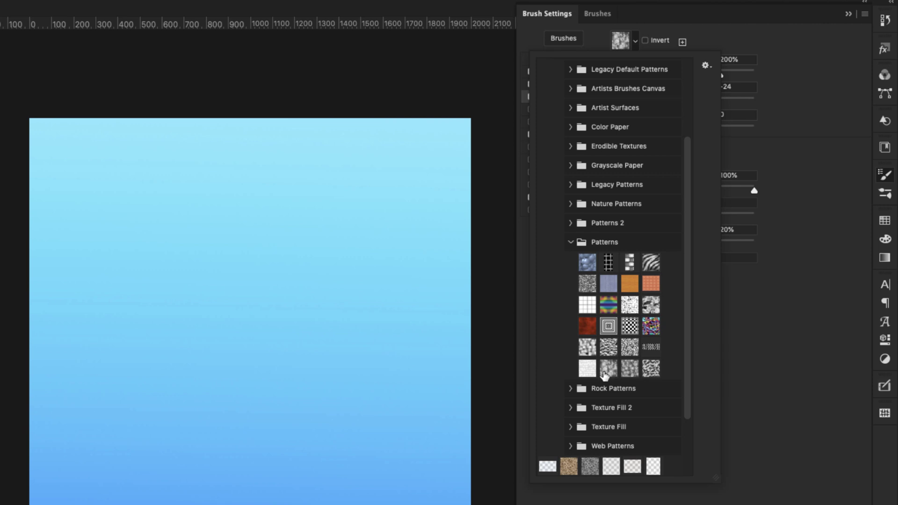
pyautogui.click(609, 369)
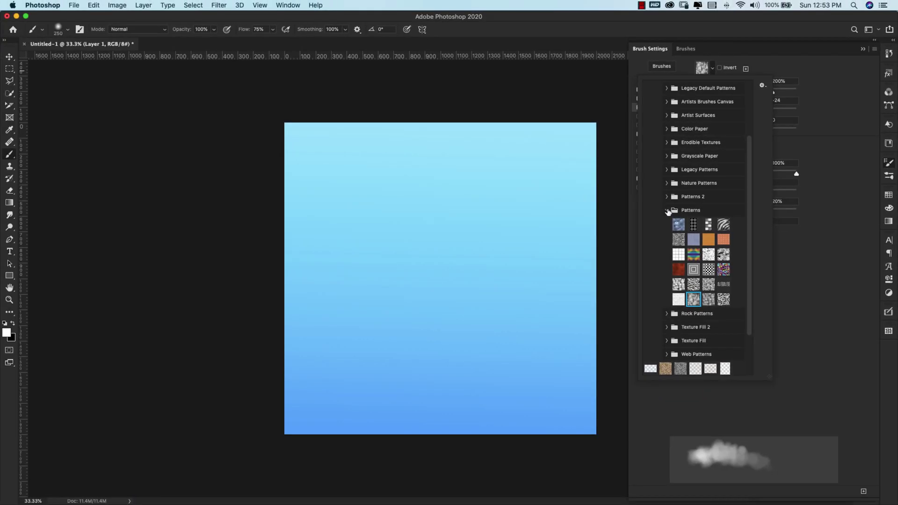
pyautogui.click(668, 211)
pyautogui.click(658, 109)
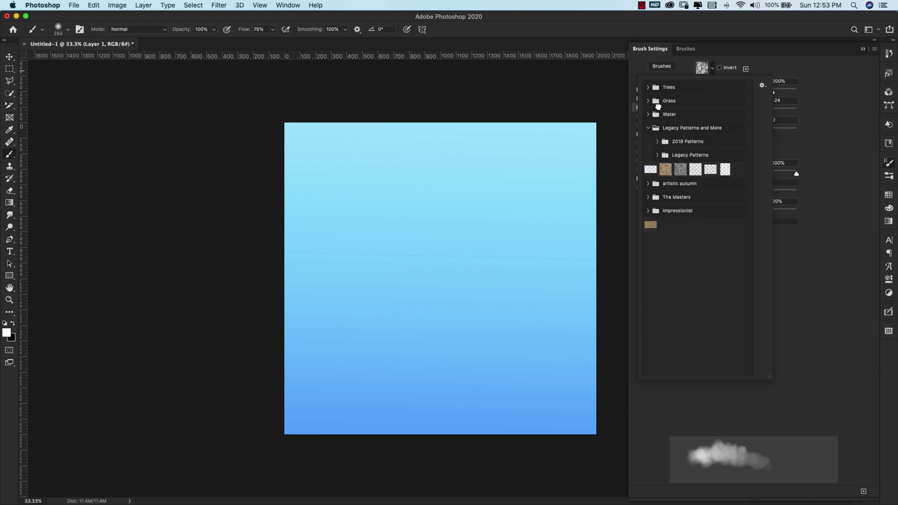
pyautogui.click(648, 128)
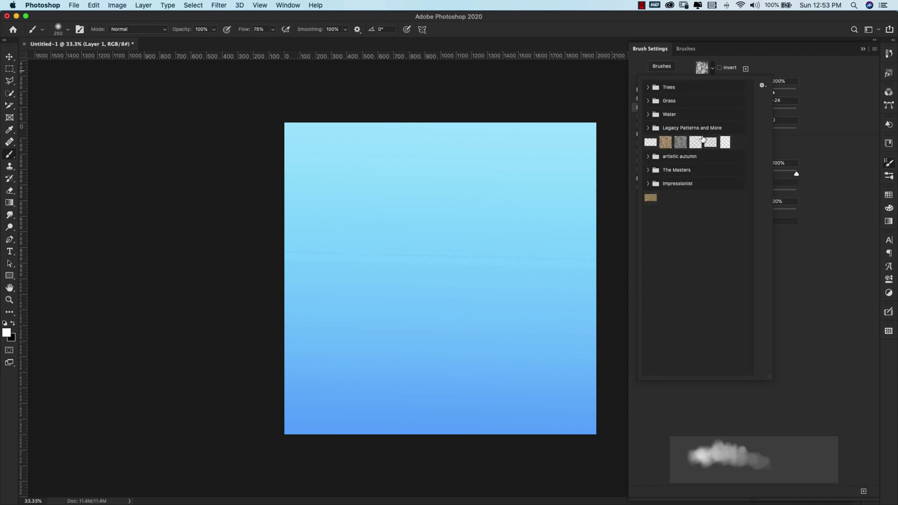
pyautogui.click(287, 5)
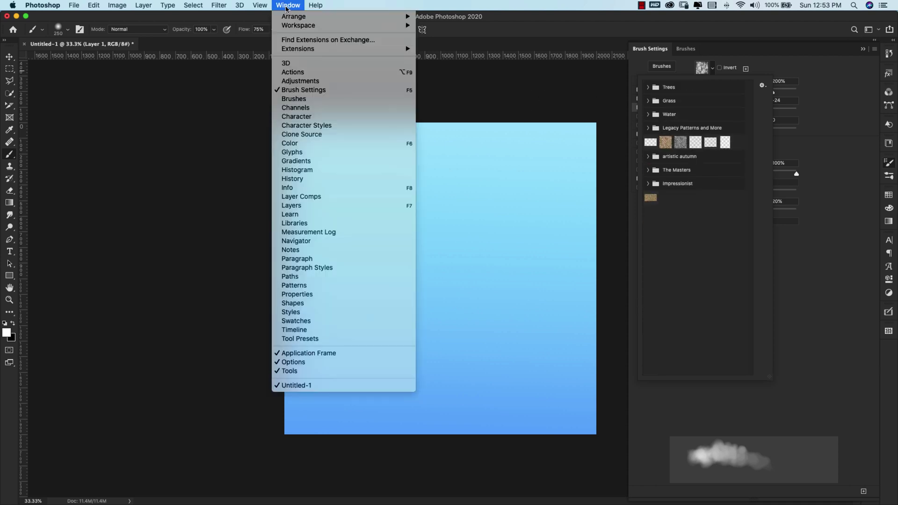
pyautogui.click(294, 286)
pyautogui.click(875, 49)
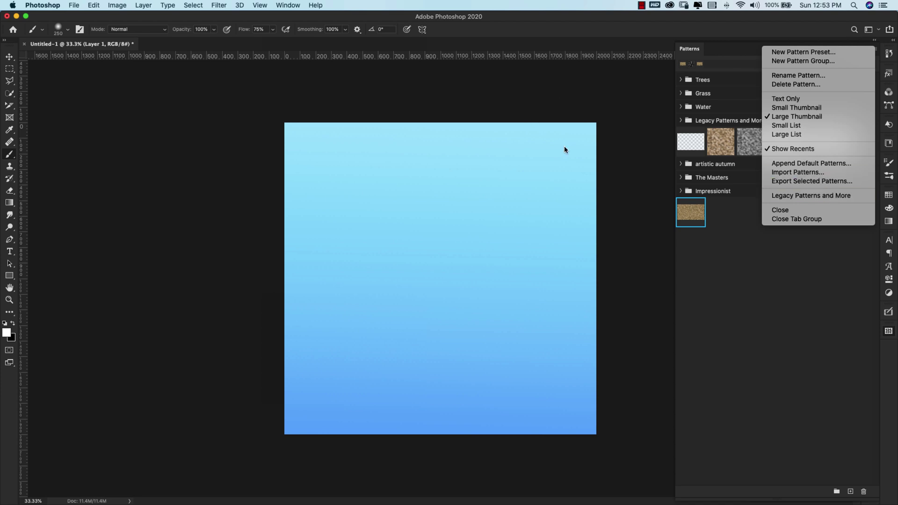
pyautogui.click(614, 132)
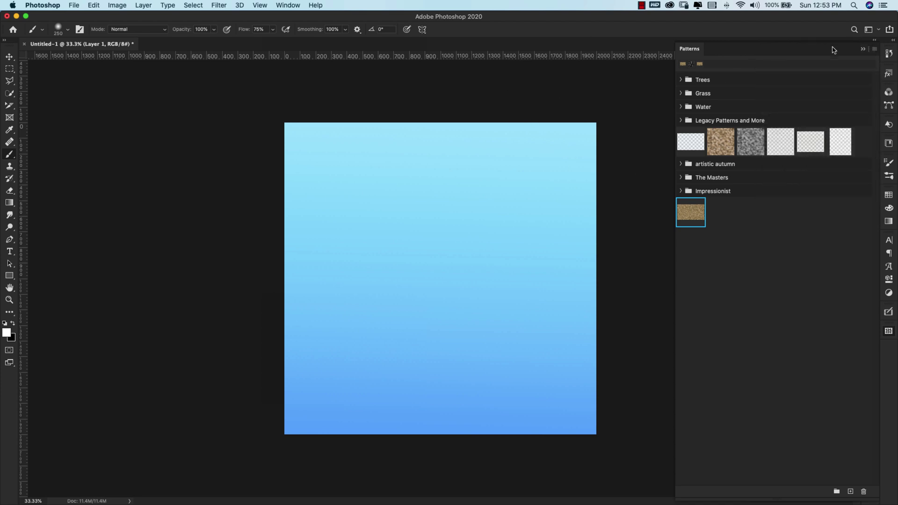
pyautogui.click(862, 50)
pyautogui.click(888, 165)
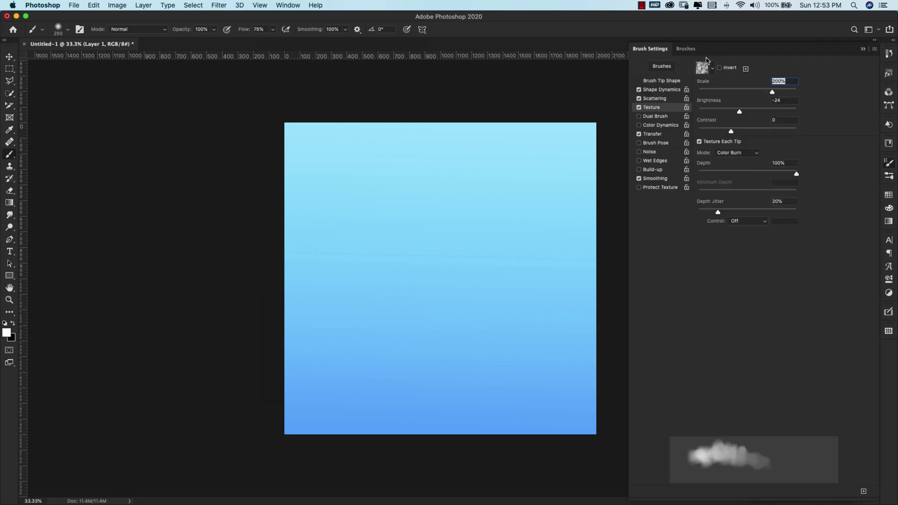
pyautogui.click(713, 70)
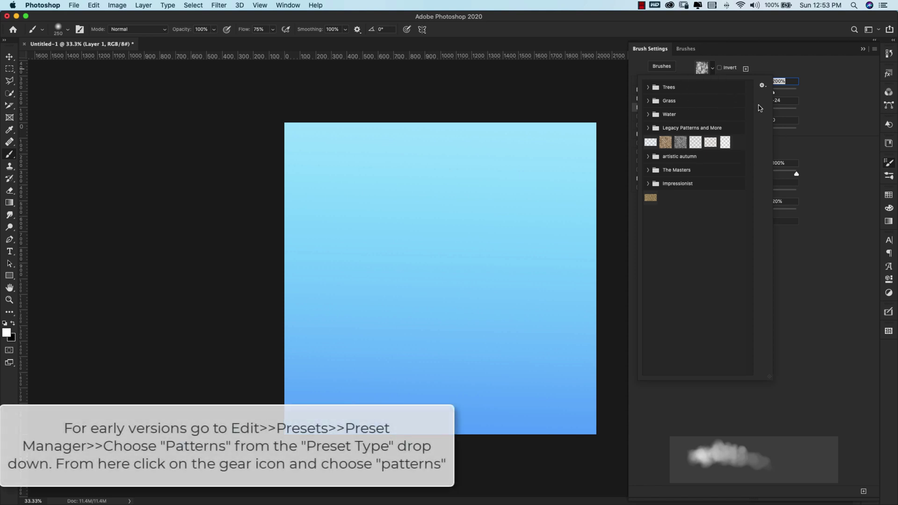
# Reveal the Patterns folder thumbnails under Legacy Patterns and More in the texture picker.
pyautogui.click(761, 86)
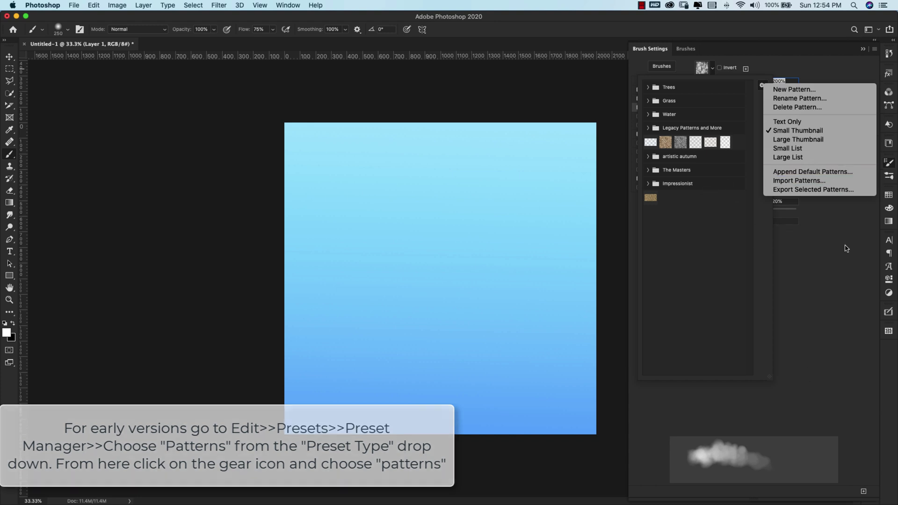
pyautogui.click(848, 228)
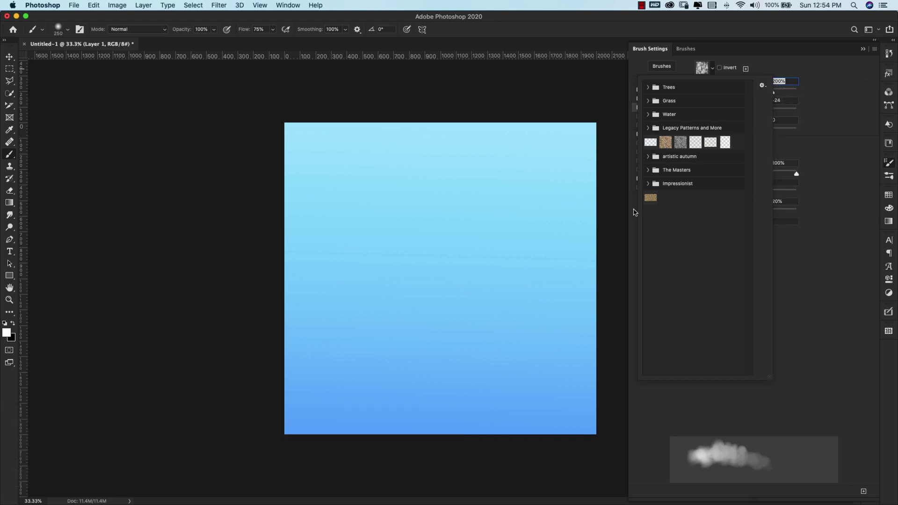
pyautogui.click(648, 128)
pyautogui.click(657, 155)
pyautogui.click(663, 291)
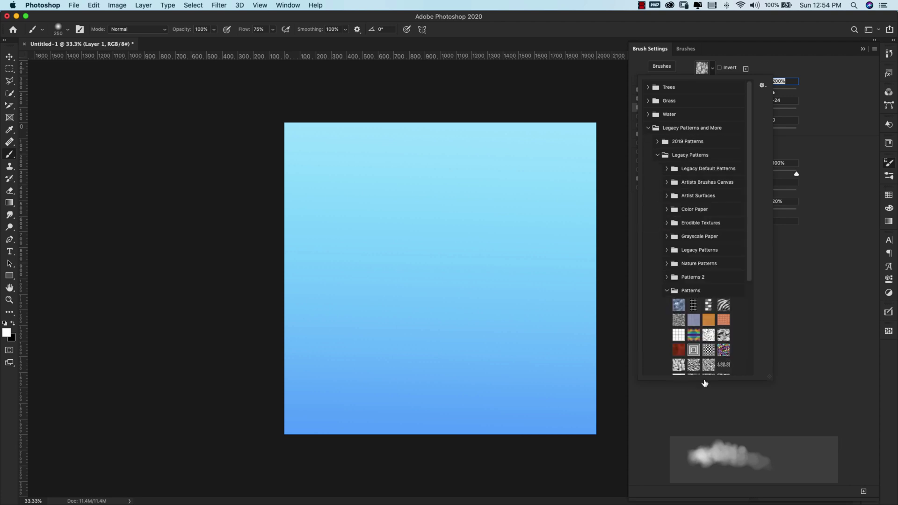
pyautogui.scroll(-4, 724, 357)
# Apply the chosen legacy pattern as the brush texture and show the Transfer options.
pyautogui.doubleClick(704, 298)
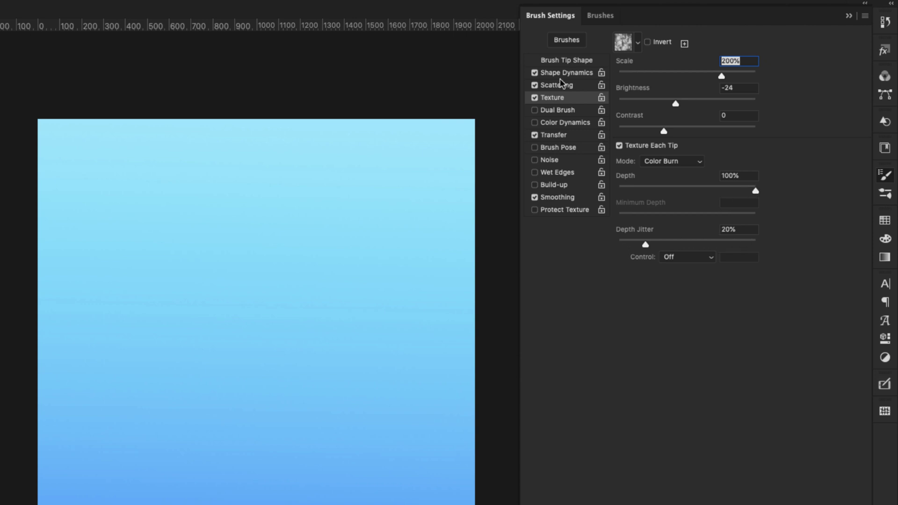
pyautogui.click(558, 136)
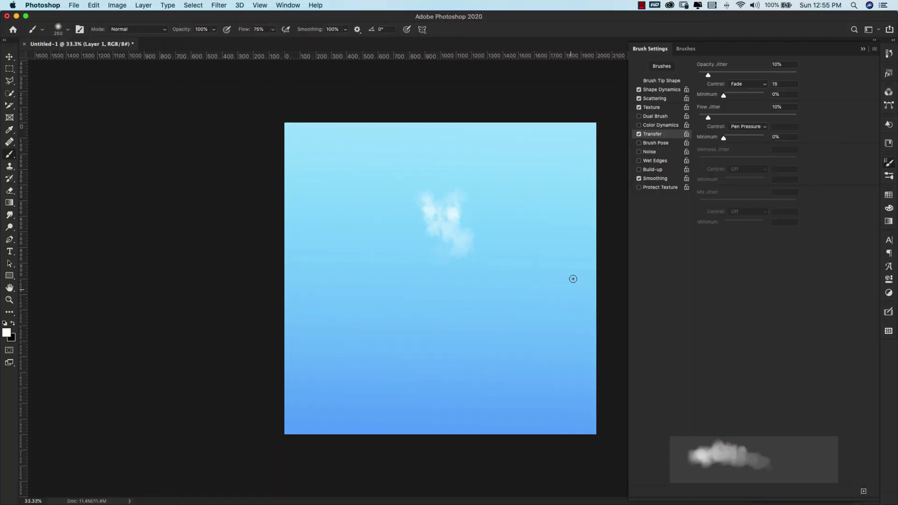
# On Layer 1, paint more white cloud extending right and downward from the first cloud.
pyautogui.click(884, 54)
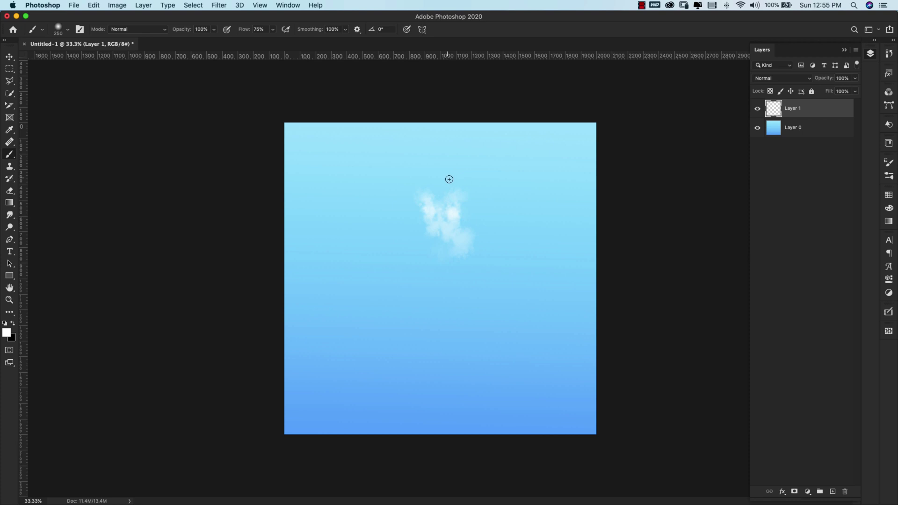
pyautogui.moveTo(449, 179)
pyautogui.mouseDown()
pyautogui.moveTo(519, 215)
pyautogui.moveTo(478, 211)
pyautogui.moveTo(537, 274)
pyautogui.moveTo(535, 292)
pyautogui.mouseUp()
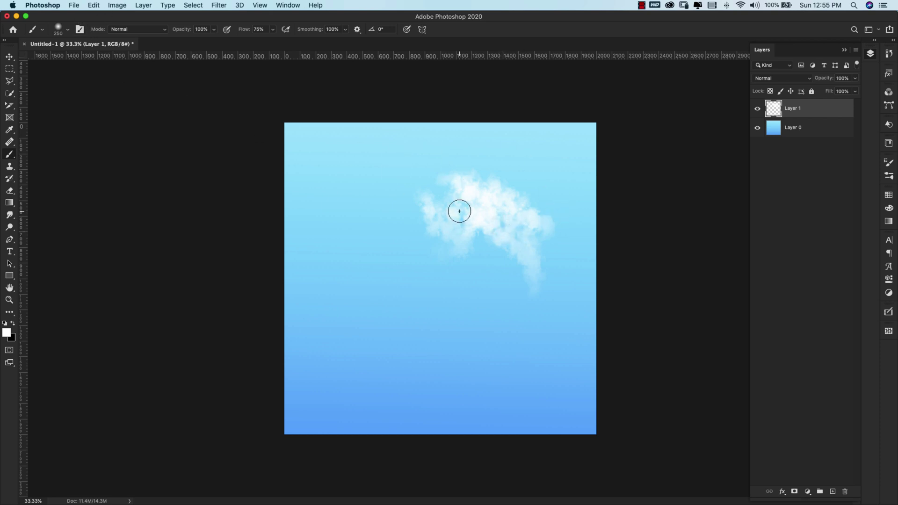
# Create a new white document, Untitled-2, at 6000 × 4000 pixels via File > New.
pyautogui.click(74, 5)
pyautogui.click(88, 17)
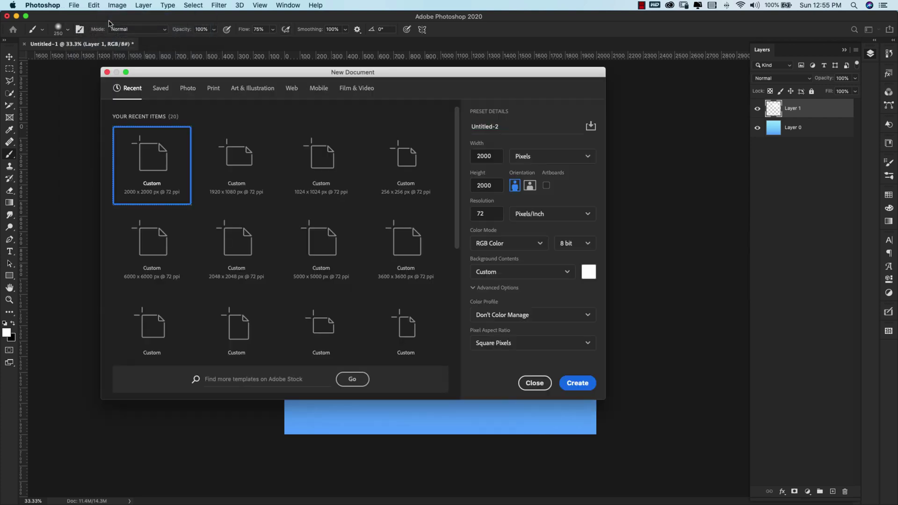
pyautogui.click(497, 155)
pyautogui.write('6')
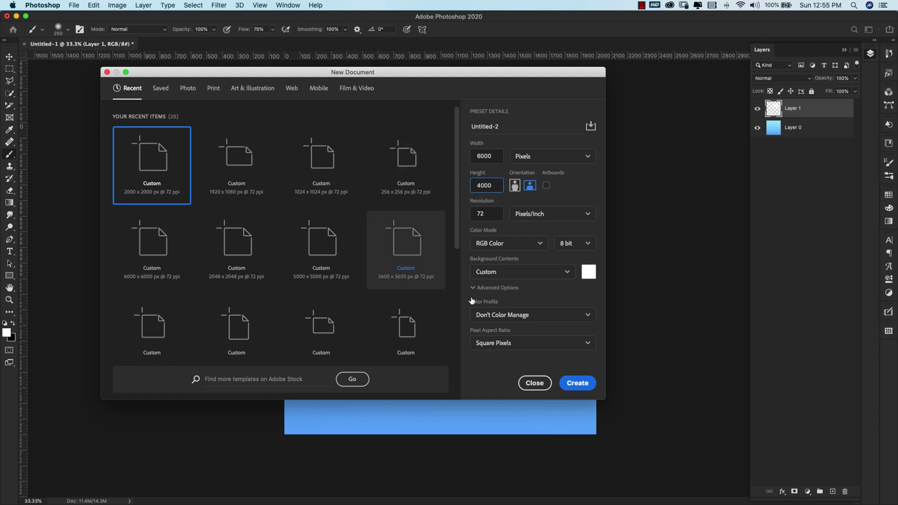
pyautogui.click(583, 384)
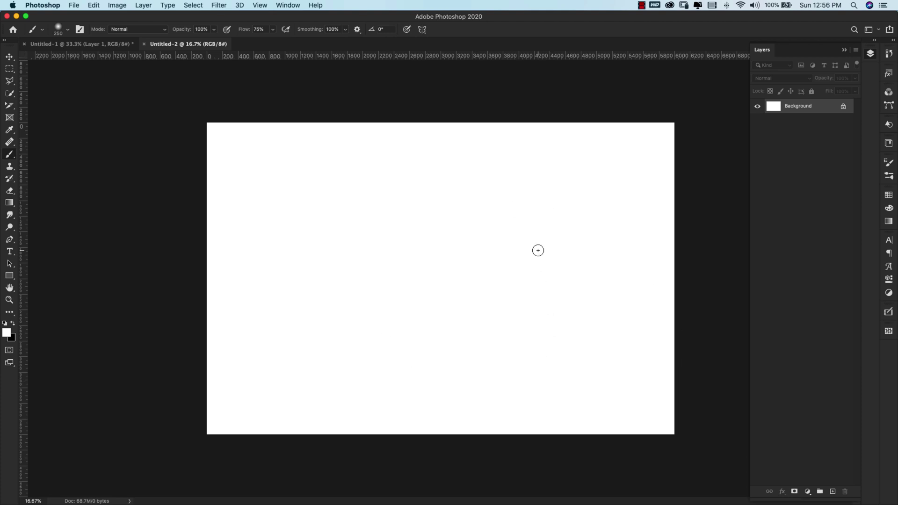
# Fill the canvas with a light-to-darker blue gradient and add a new empty layer.
pyautogui.click(9, 203)
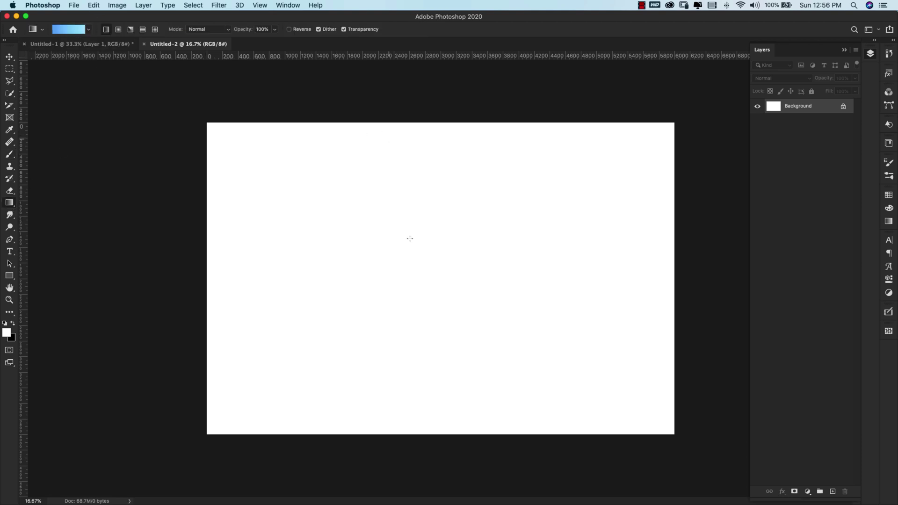
pyautogui.moveTo(410, 441); pyautogui.dragTo(391, 113)
pyautogui.click(832, 491)
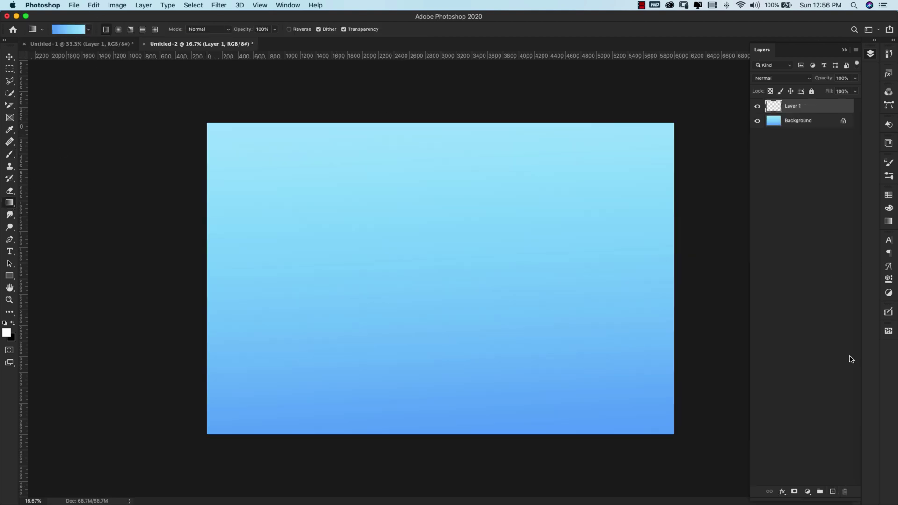
# Choose the Big Clouds brush, paint some test cloud strokes, then undo them.
pyautogui.press('b')
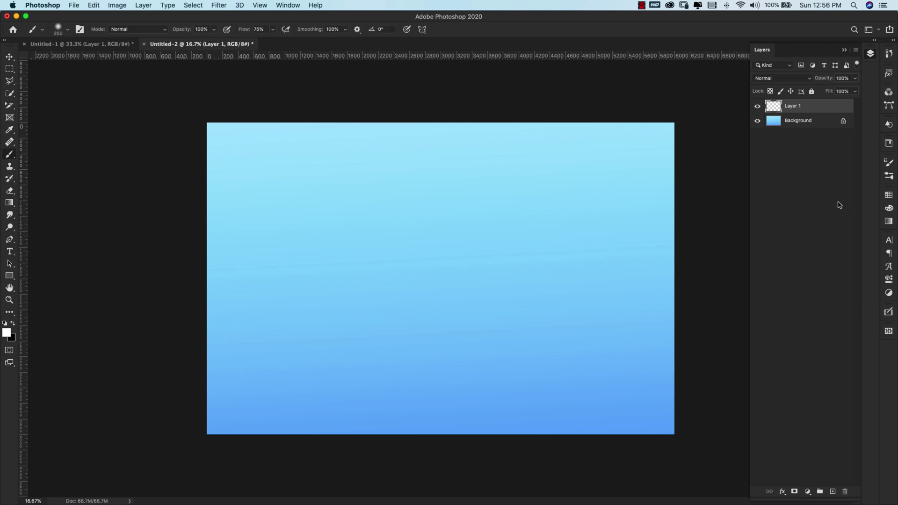
pyautogui.click(888, 177)
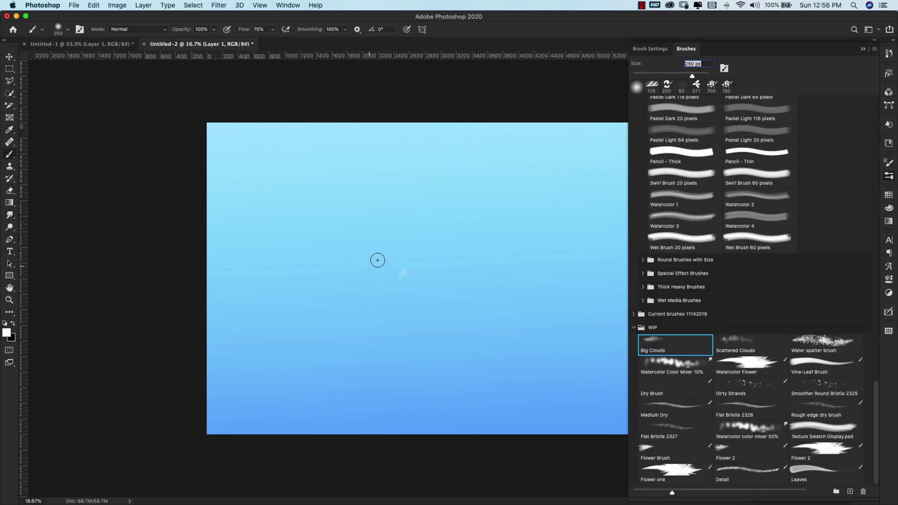
pyautogui.moveTo(445, 239); pyautogui.dragTo(405, 230)
pyautogui.moveTo(491, 271); pyautogui.dragTo(444, 263)
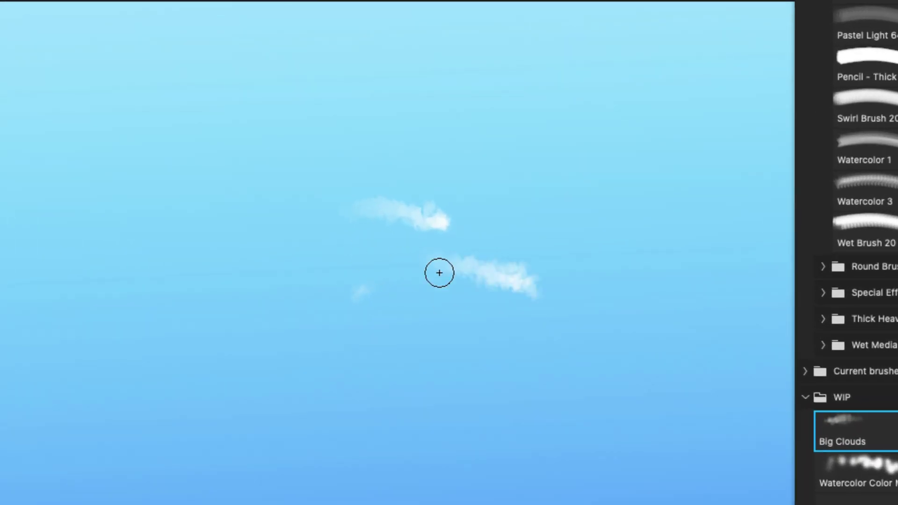
pyautogui.moveTo(430, 292); pyautogui.dragTo(441, 307)
pyautogui.moveTo(384, 322)
pyautogui.mouseDown()
pyautogui.moveTo(443, 361)
pyautogui.moveTo(401, 391)
pyautogui.mouseUp()
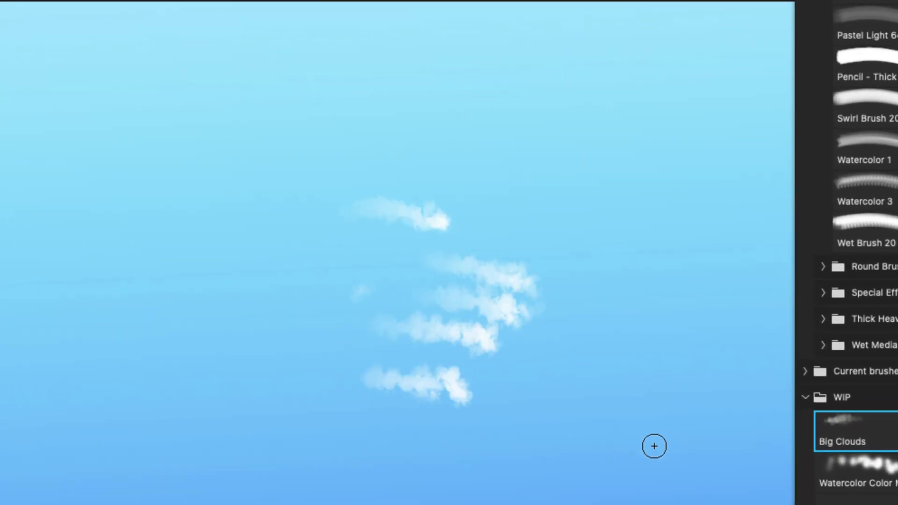
pyautogui.hotkey('ctrl', 'z')
pyautogui.hotkey('ctrl', 'z')
pyautogui.hotkey('ctrl', 'z')
pyautogui.hotkey('ctrl', 'z')
pyautogui.hotkey('ctrl', 'z')
pyautogui.hotkey('ctrl', 'z')
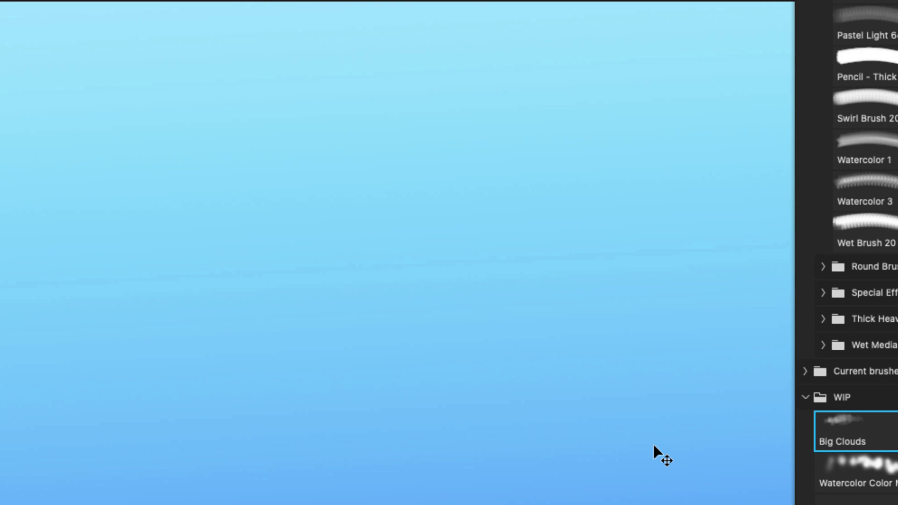
# Enlarge the brush and paint three broad white cloud bands across upper, middle and lower sky.
pyautogui.press(']')
pyautogui.press(']')
pyautogui.press(']')
pyautogui.press(']')
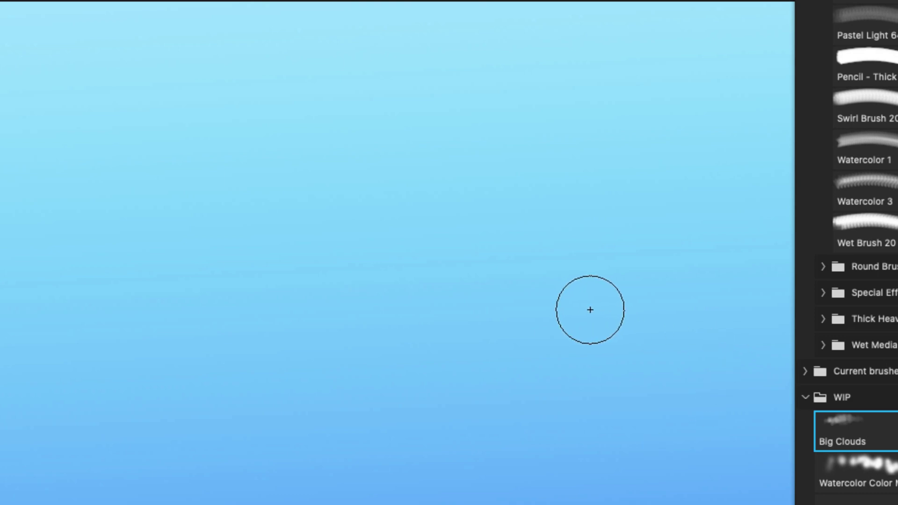
pyautogui.press(']')
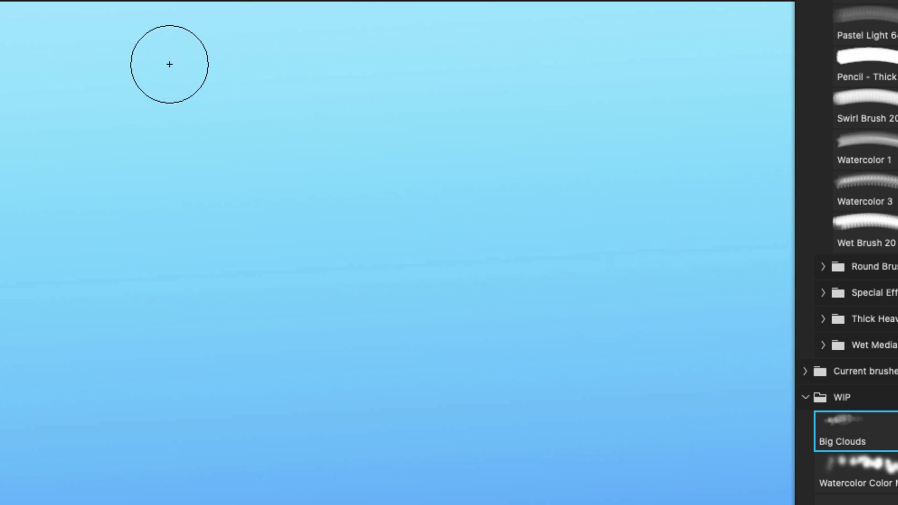
pyautogui.moveTo(135, 97)
pyautogui.mouseDown()
pyautogui.moveTo(258, 115)
pyautogui.moveTo(281, 158)
pyautogui.moveTo(402, 137)
pyautogui.moveTo(479, 209)
pyautogui.mouseUp()
pyautogui.moveTo(164, 255); pyautogui.dragTo(496, 240)
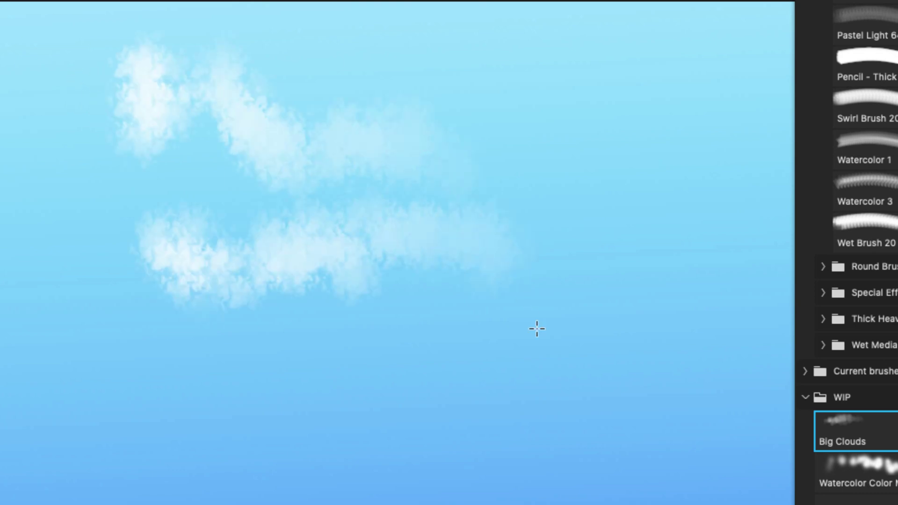
pyautogui.moveTo(107, 369)
pyautogui.mouseDown()
pyautogui.moveTo(293, 388)
pyautogui.moveTo(489, 376)
pyautogui.mouseUp()
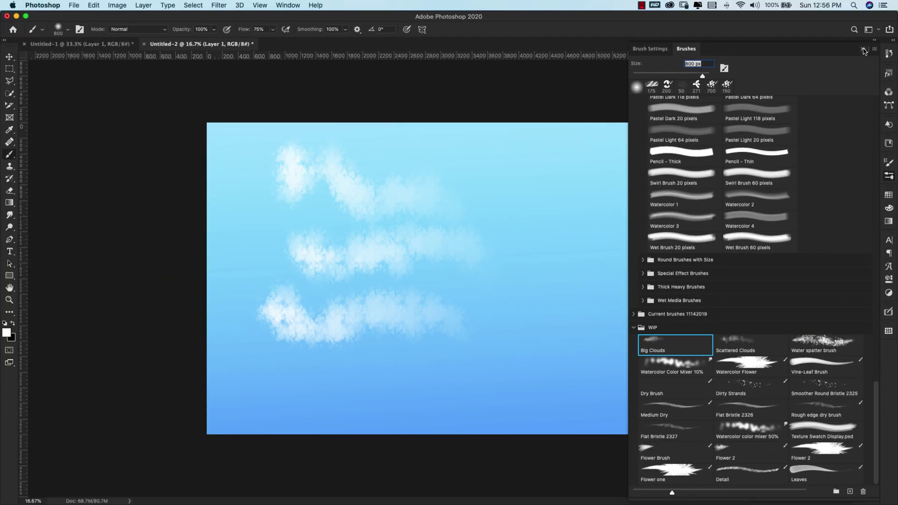
# Set the cloud brush's Texture scale to 800% in Brush Settings.
pyautogui.click(863, 49)
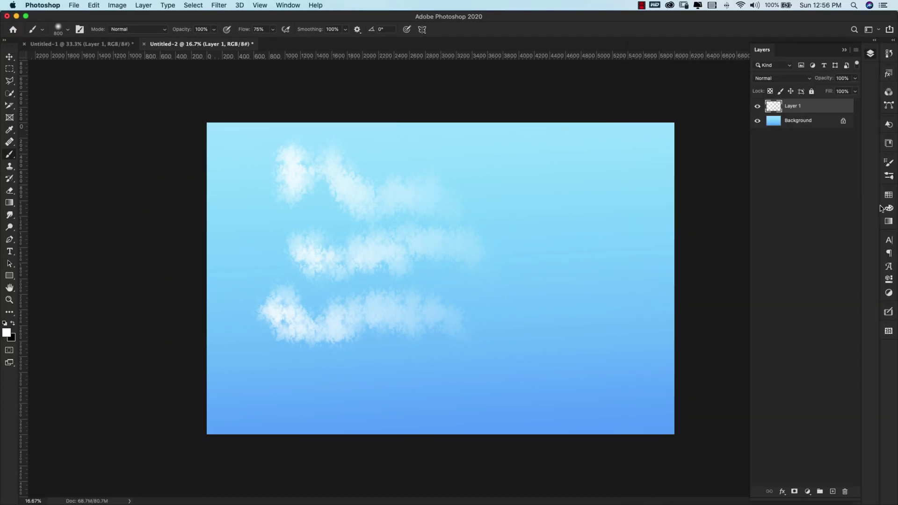
pyautogui.click(890, 163)
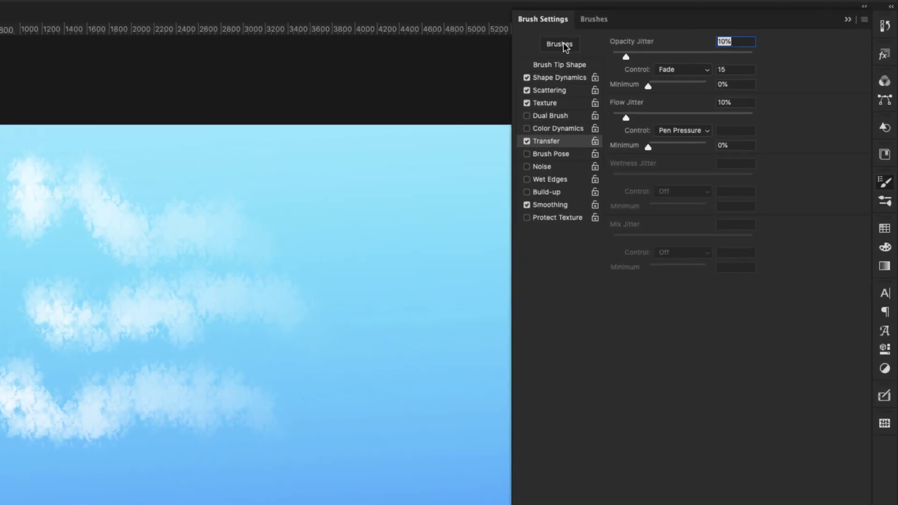
pyautogui.click(548, 90)
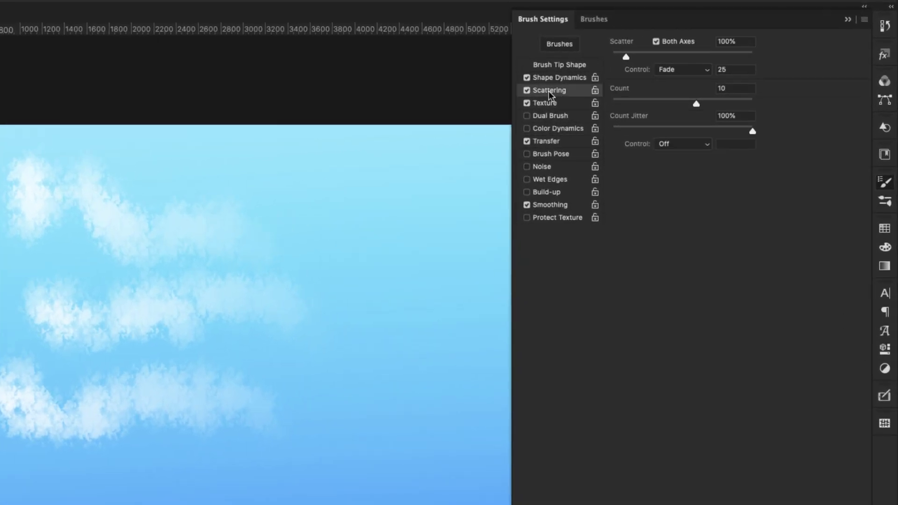
pyautogui.click(551, 103)
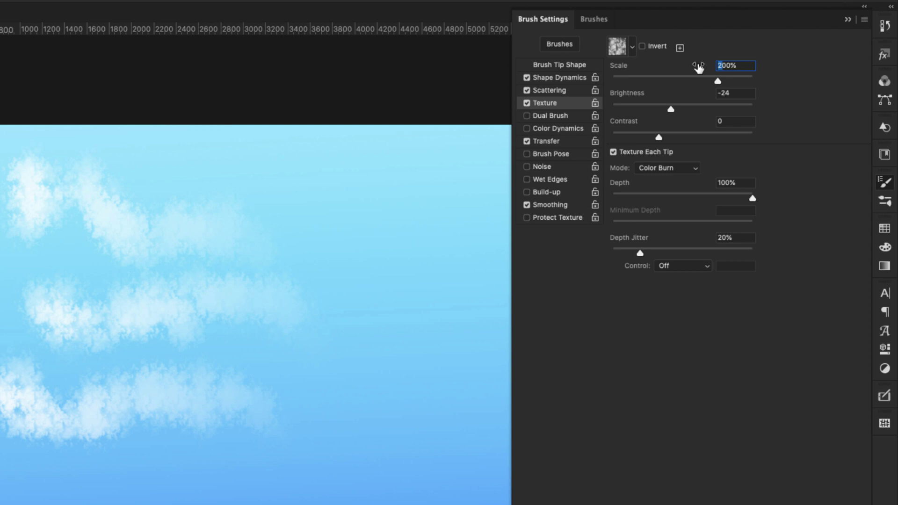
pyautogui.write('800')
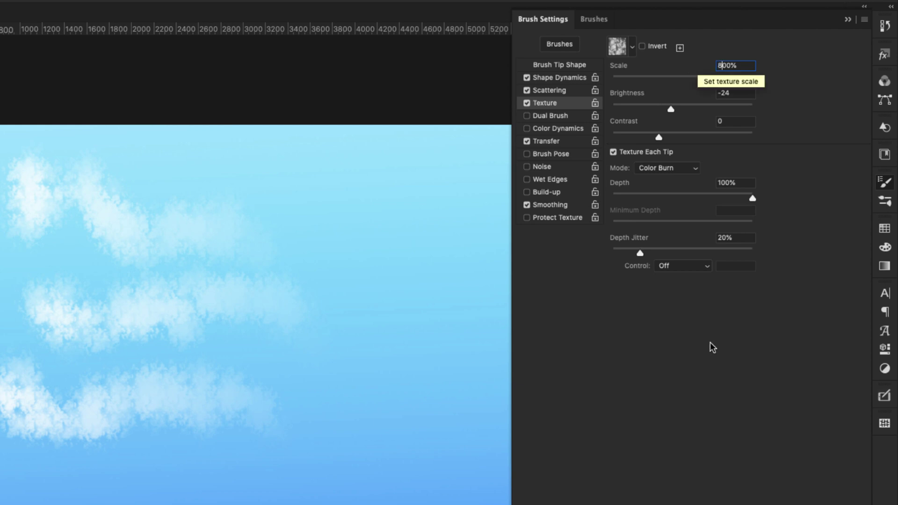
pyautogui.press('Return')
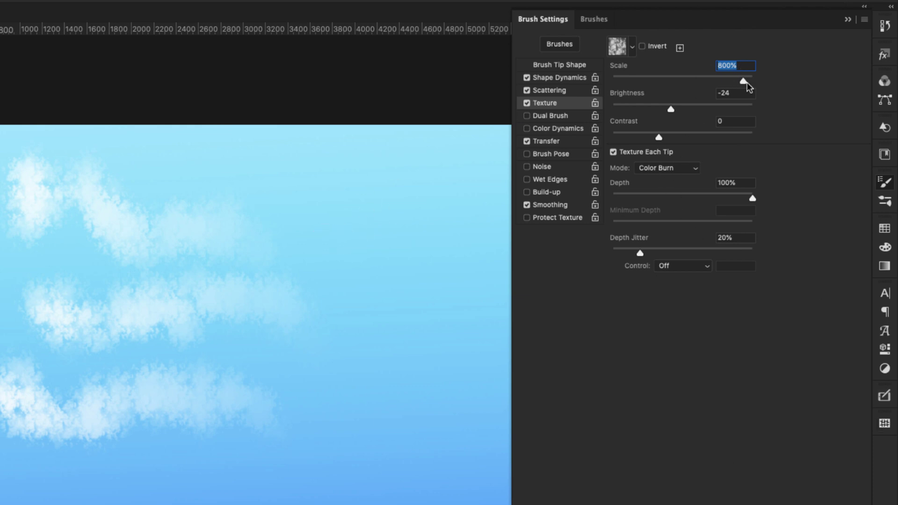
# Paint test clouds across the canvas, then undo the strokes.
pyautogui.moveTo(293, 220); pyautogui.dragTo(355, 300)
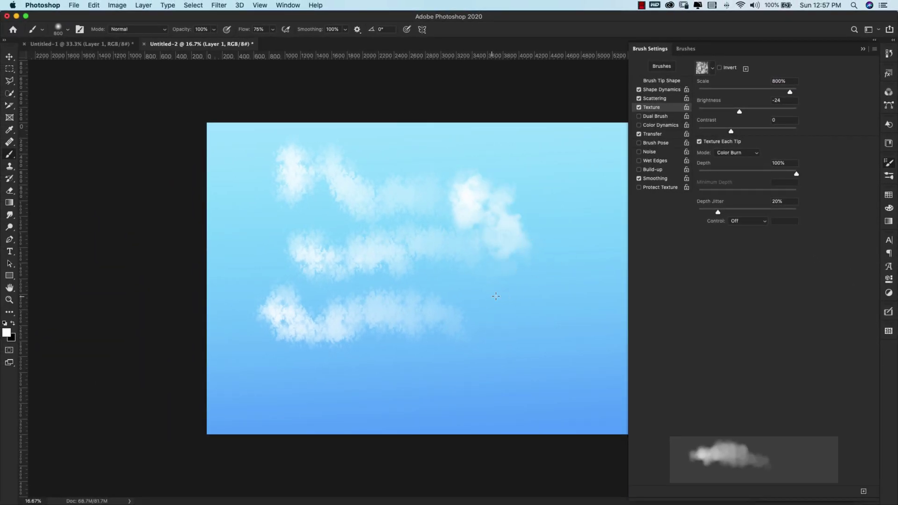
pyautogui.moveTo(495, 296)
pyautogui.mouseDown()
pyautogui.moveTo(543, 354)
pyautogui.moveTo(537, 395)
pyautogui.moveTo(464, 374)
pyautogui.moveTo(377, 373)
pyautogui.moveTo(307, 413)
pyautogui.moveTo(288, 389)
pyautogui.moveTo(390, 385)
pyautogui.mouseUp()
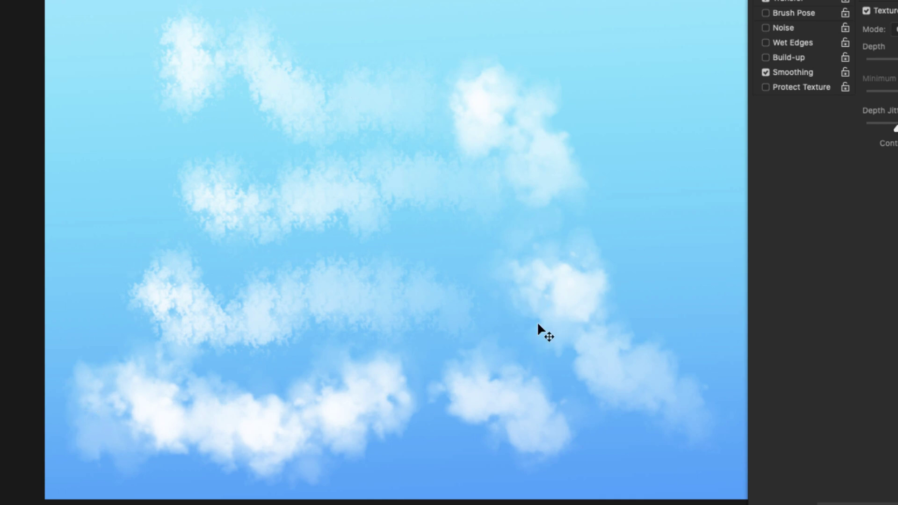
pyautogui.press('super+z')
pyautogui.press('super+z')
pyautogui.press('super+z')
pyautogui.press('super+z')
pyautogui.press('super+z')
pyautogui.press('super+z')
pyautogui.press('super+z')
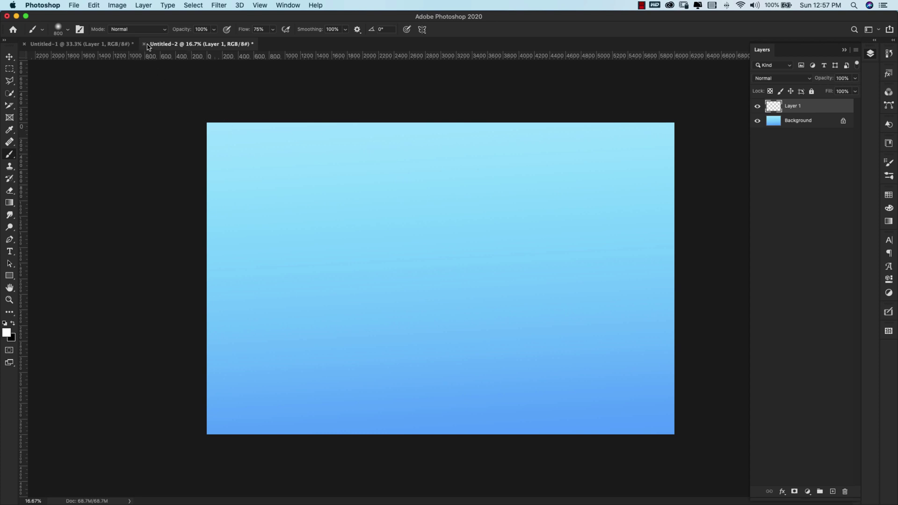
# Discard Untitled-2, undo Untitled-1's clouds, and paint a long cloud with a 300 px brush.
pyautogui.click(411, 174)
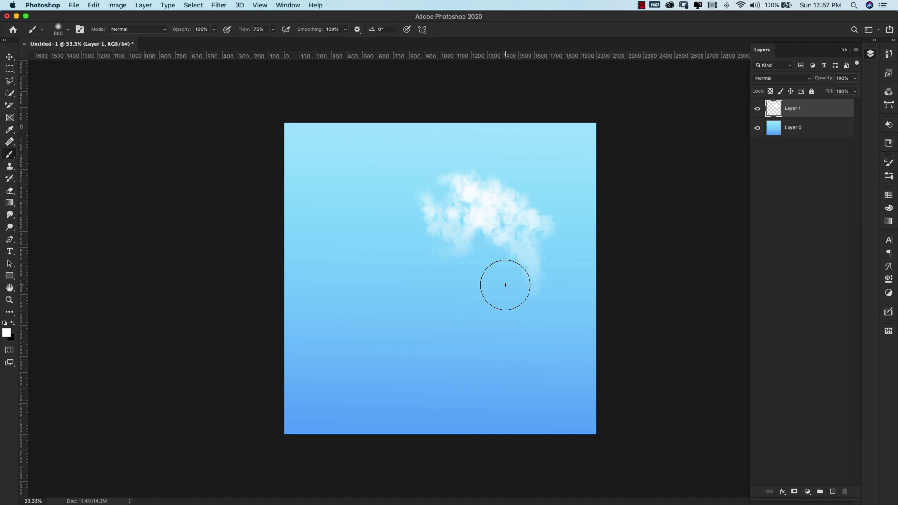
pyautogui.press('super+z')
pyautogui.press('super+z')
pyautogui.press('super+z')
pyautogui.press('super+z')
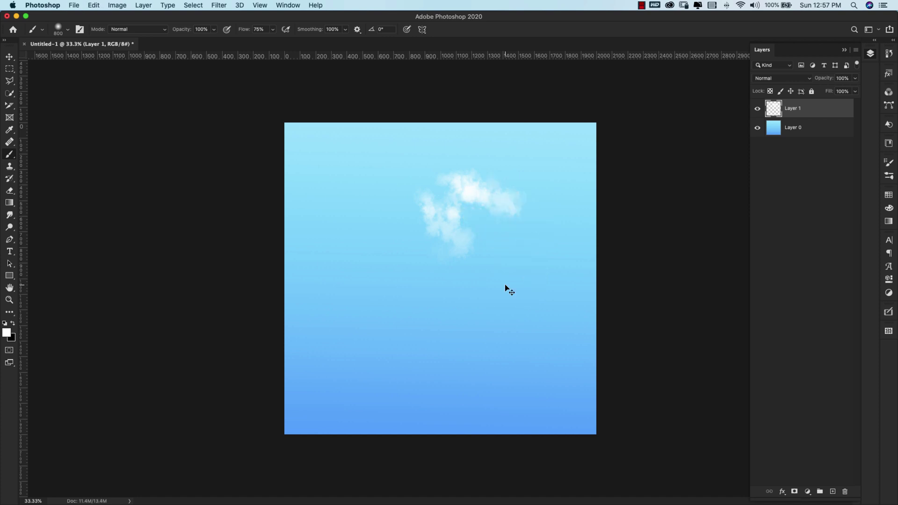
pyautogui.press('super+z')
pyautogui.press('super+z')
pyautogui.press('super+z')
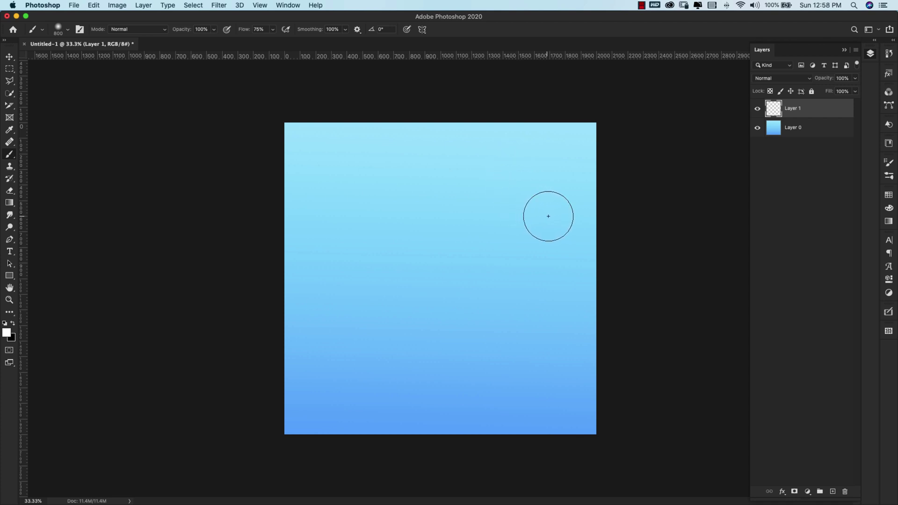
pyautogui.press('[')
pyautogui.press('[')
pyautogui.press('[')
pyautogui.press('[')
pyautogui.press('[')
pyautogui.moveTo(321, 184)
pyautogui.mouseDown()
pyautogui.moveTo(410, 169)
pyautogui.moveTo(435, 187)
pyautogui.moveTo(537, 195)
pyautogui.moveTo(523, 180)
pyautogui.moveTo(510, 227)
pyautogui.moveTo(399, 195)
pyautogui.moveTo(332, 187)
pyautogui.mouseUp()
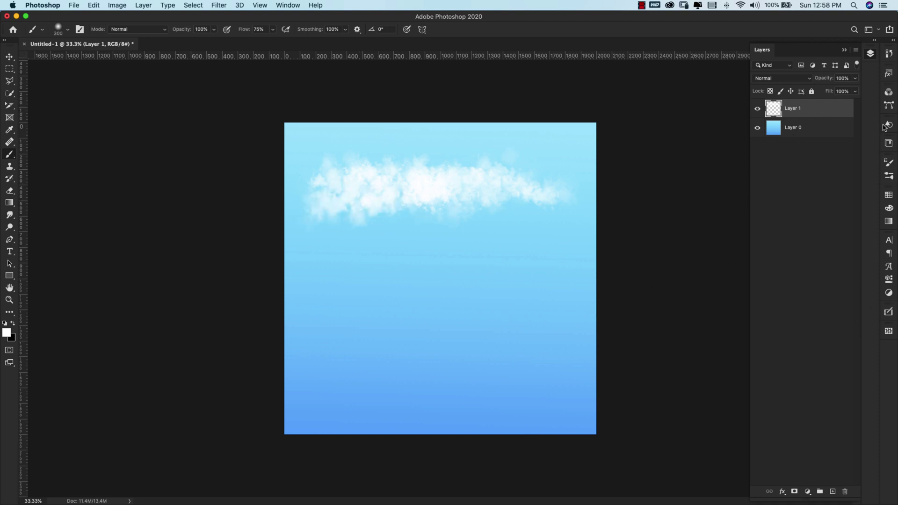
# Choose the Scattered Clouds brush and paint a white cloud dab in the sky.
pyautogui.click(888, 176)
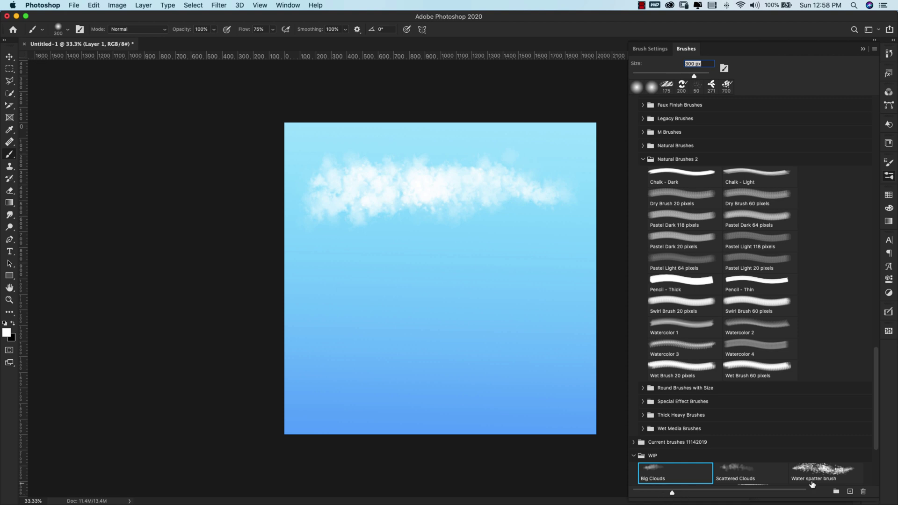
pyautogui.click(732, 475)
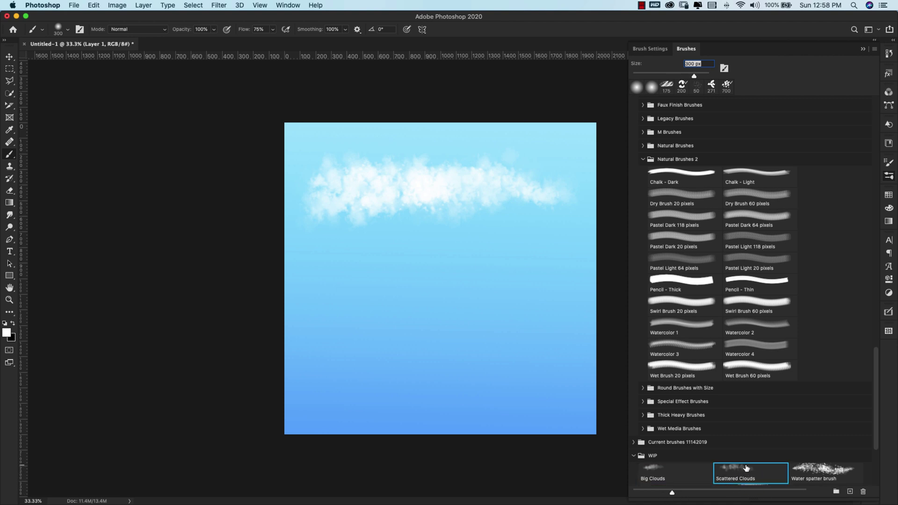
pyautogui.moveTo(728, 504)
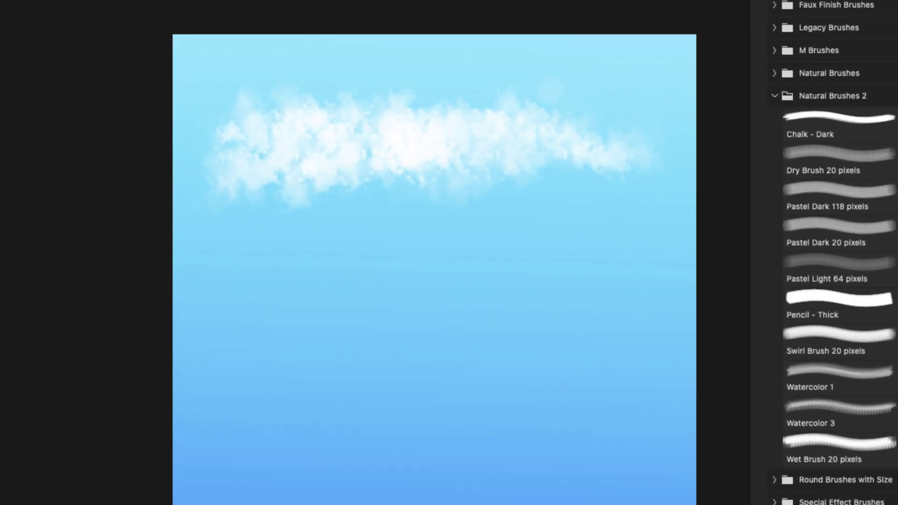
pyautogui.moveTo(283, 307)
pyautogui.mouseDown()
pyautogui.moveTo(273, 305)
pyautogui.moveTo(434, 329)
pyautogui.moveTo(631, 306)
pyautogui.moveTo(692, 327)
pyautogui.mouseUp()
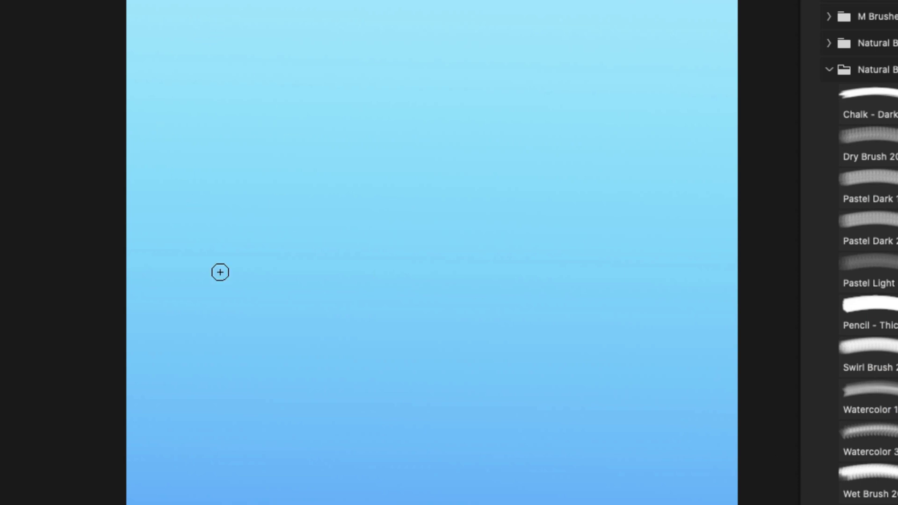
# Paint and extend a soft white cloud along the upper sky.
pyautogui.moveTo(186, 78)
pyautogui.mouseDown()
pyautogui.moveTo(216, 95)
pyautogui.moveTo(374, 73)
pyautogui.mouseUp()
pyautogui.moveTo(288, 76); pyautogui.dragTo(463, 84)
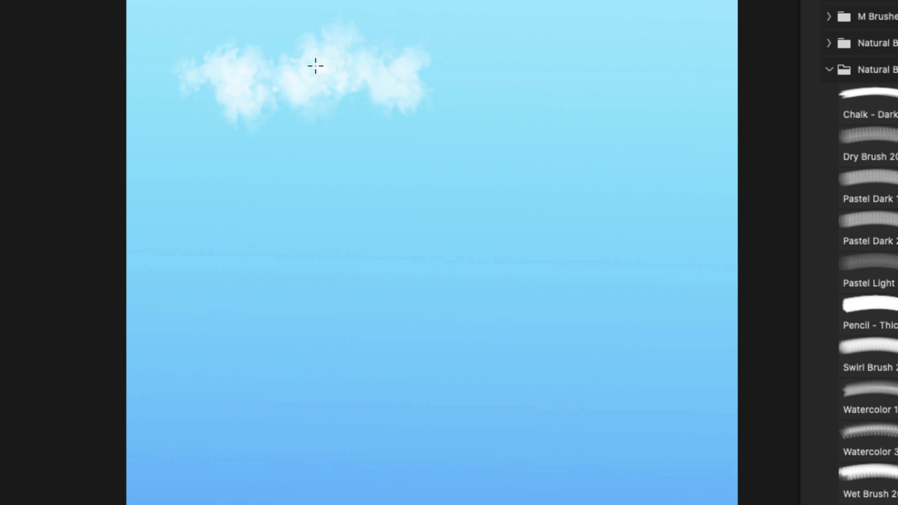
pyautogui.moveTo(315, 64); pyautogui.dragTo(435, 88)
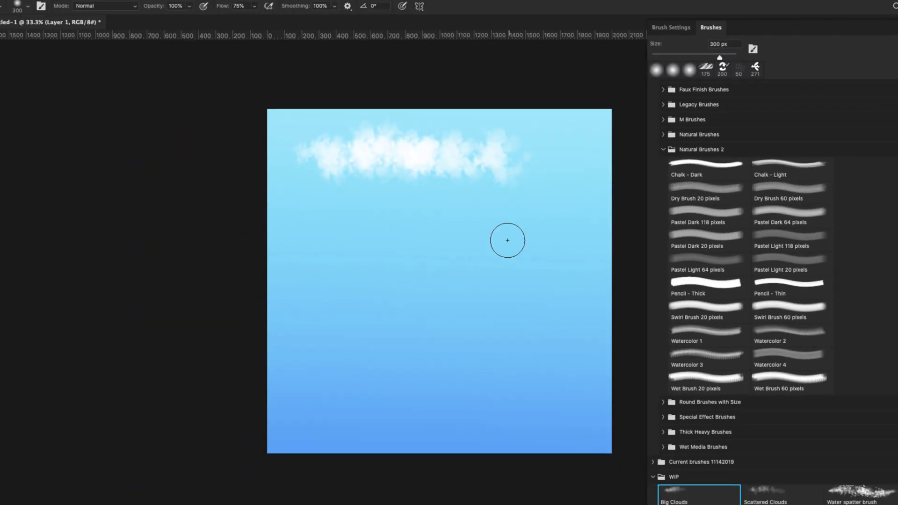
# Set the foreground to grey c8c8c8 and paint a grey cloud below the white one.
pyautogui.click(7, 333)
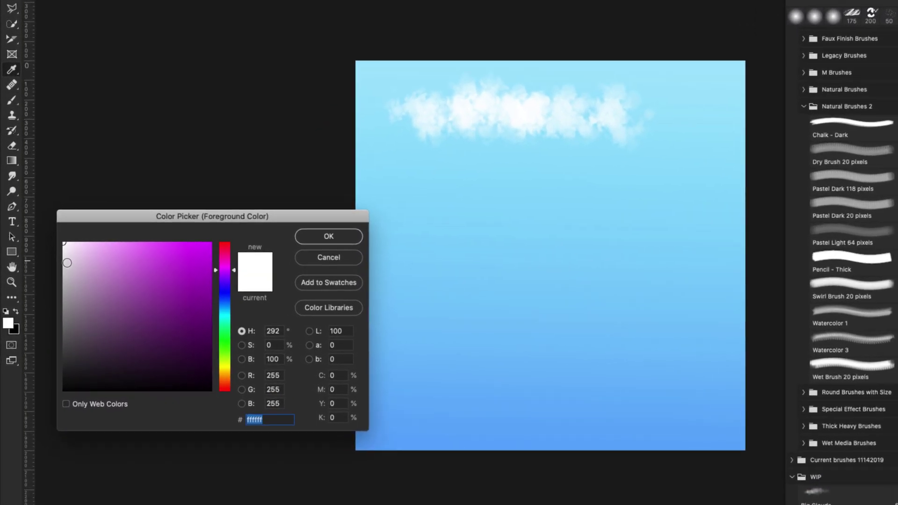
pyautogui.click(50, 292)
pyautogui.click(60, 273)
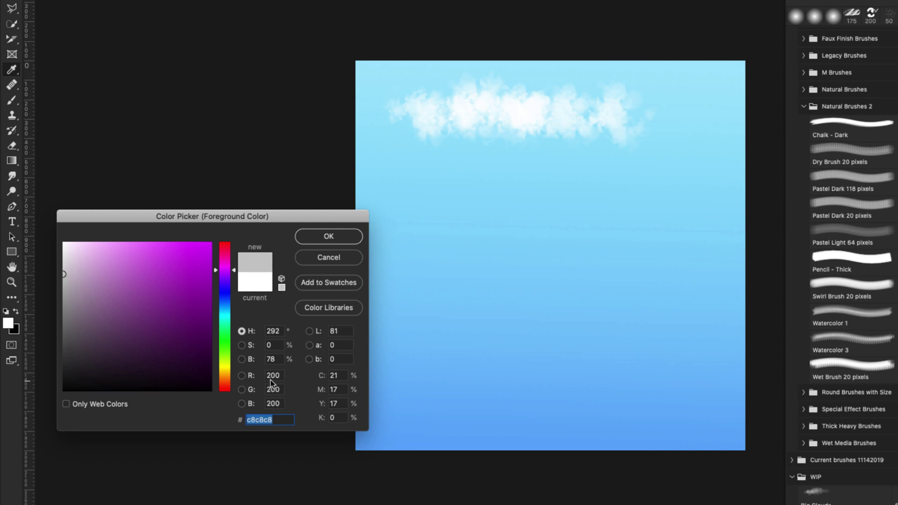
pyautogui.click(516, 179)
pyautogui.moveTo(55, 265)
pyautogui.mouseDown()
pyautogui.moveTo(50, 286)
pyautogui.moveTo(49, 273)
pyautogui.mouseUp()
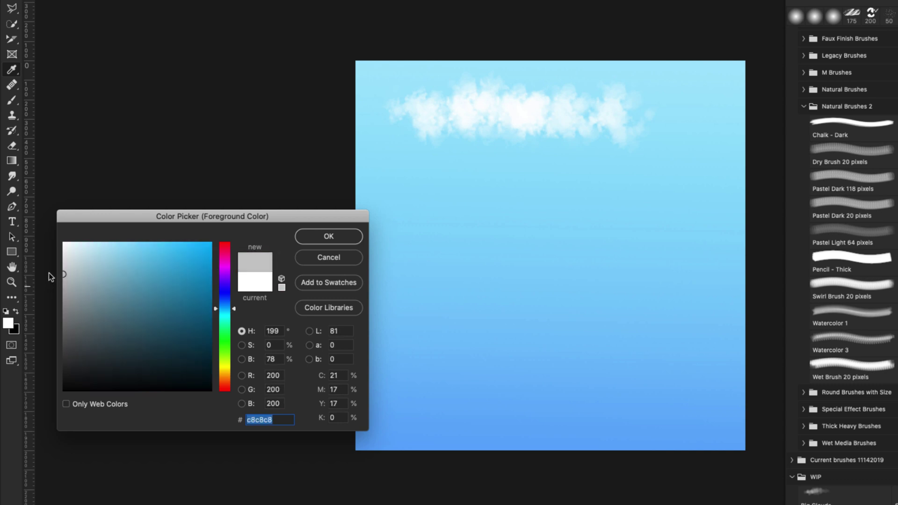
pyautogui.click(329, 236)
pyautogui.moveTo(435, 185)
pyautogui.mouseDown()
pyautogui.moveTo(502, 179)
pyautogui.moveTo(427, 217)
pyautogui.moveTo(572, 239)
pyautogui.mouseUp()
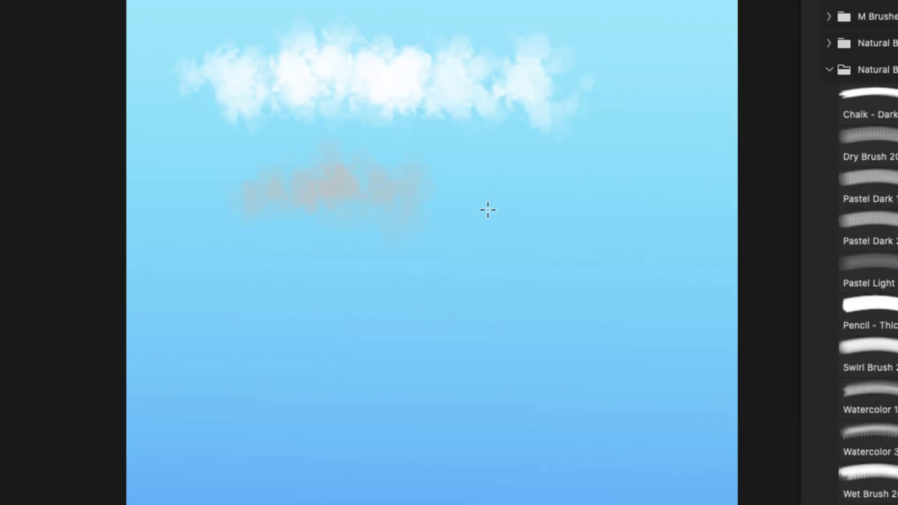
pyautogui.moveTo(422, 179)
pyautogui.mouseDown()
pyautogui.moveTo(542, 201)
pyautogui.moveTo(458, 195)
pyautogui.moveTo(515, 167)
pyautogui.moveTo(557, 213)
pyautogui.moveTo(518, 202)
pyautogui.moveTo(589, 227)
pyautogui.mouseUp()
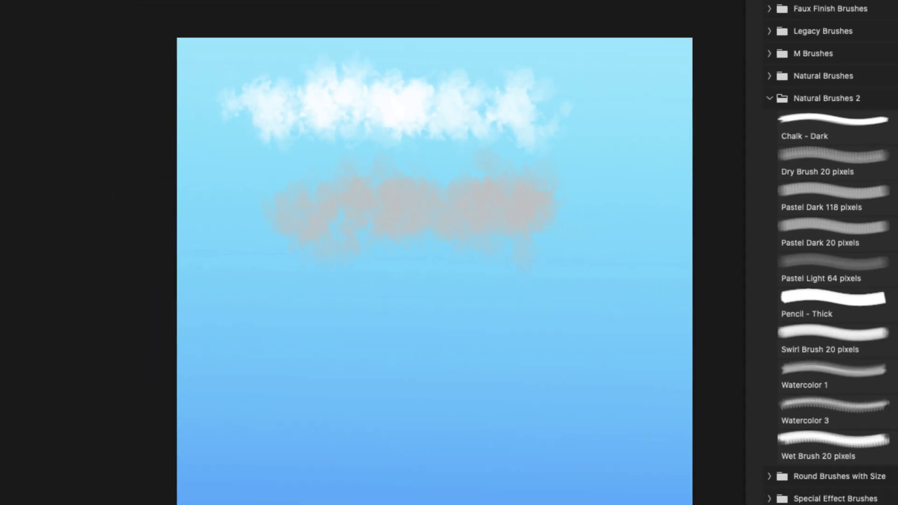
# Lighten the grey to e1e1e1, paint another cloud lower down, then undo it.
pyautogui.click(6, 332)
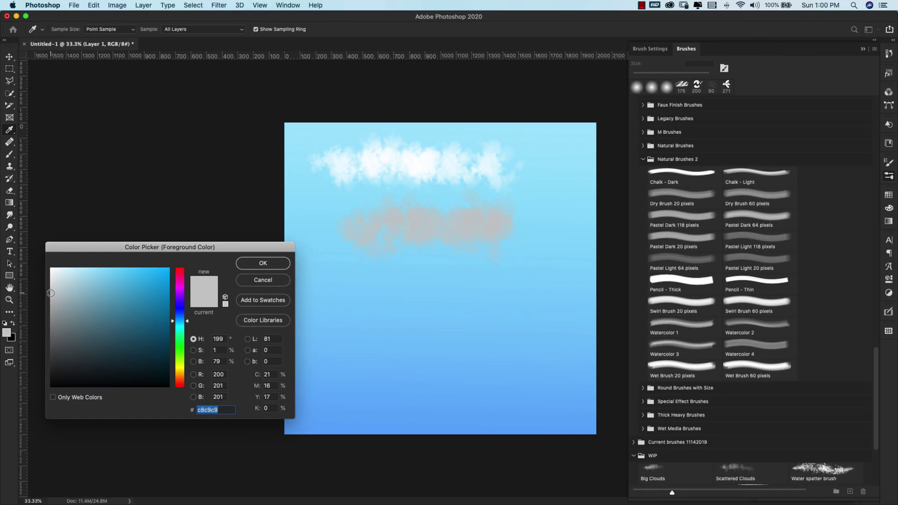
pyautogui.moveTo(51, 293); pyautogui.dragTo(52, 281)
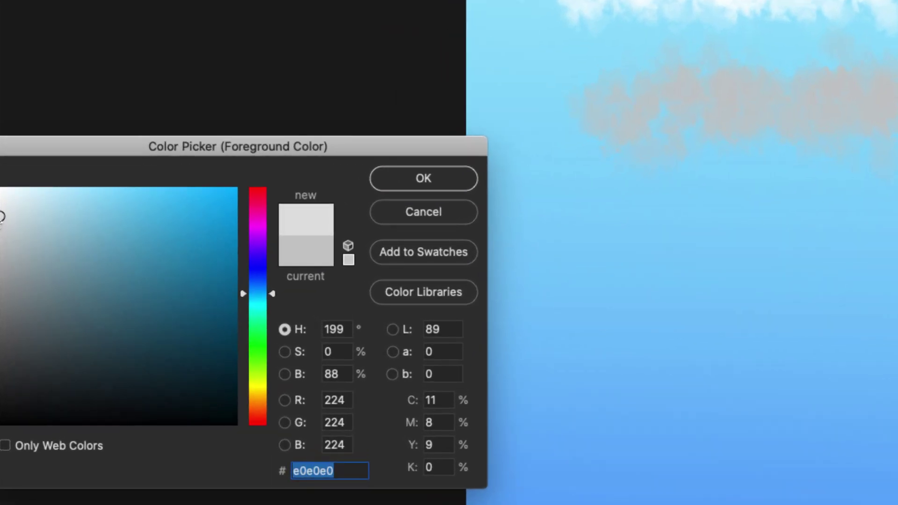
pyautogui.moveTo(2, 217); pyautogui.dragTo(2, 216)
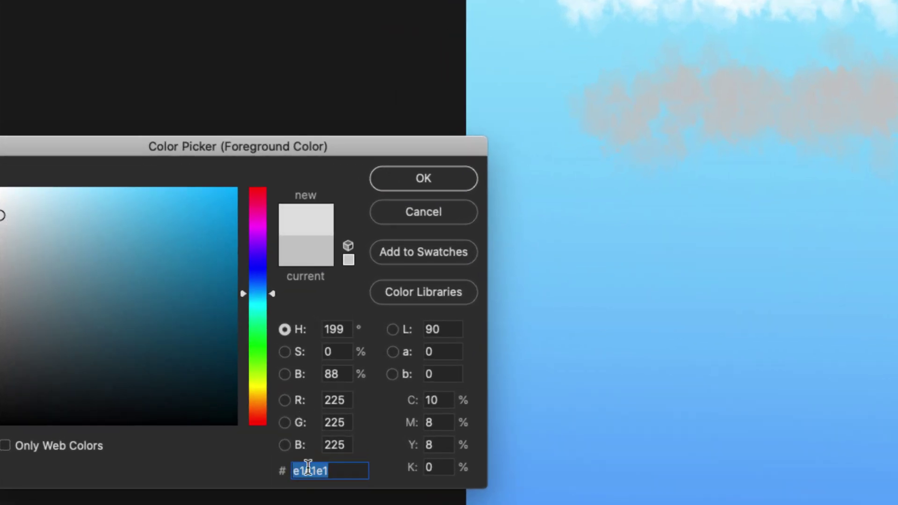
pyautogui.click(381, 184)
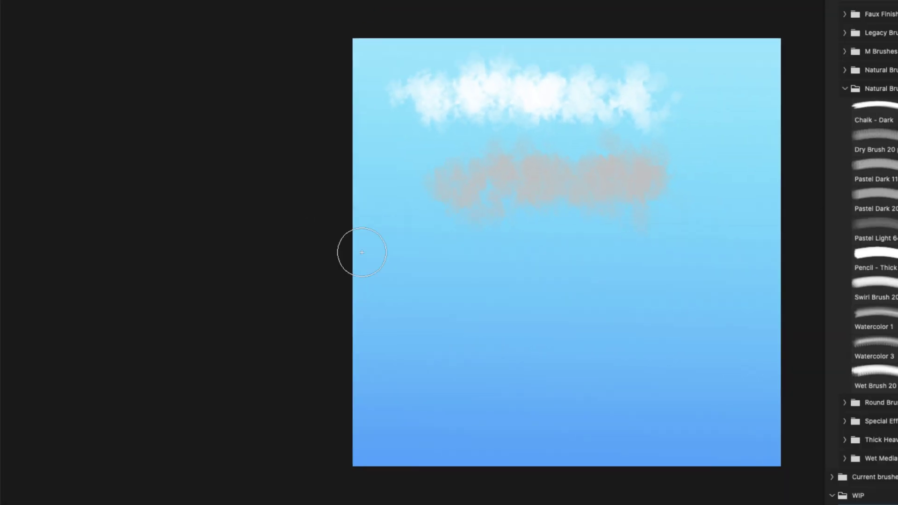
pyautogui.moveTo(327, 267)
pyautogui.mouseDown()
pyautogui.moveTo(422, 275)
pyautogui.moveTo(378, 285)
pyautogui.moveTo(405, 274)
pyautogui.moveTo(451, 292)
pyautogui.moveTo(424, 308)
pyautogui.moveTo(446, 274)
pyautogui.moveTo(505, 308)
pyautogui.mouseUp()
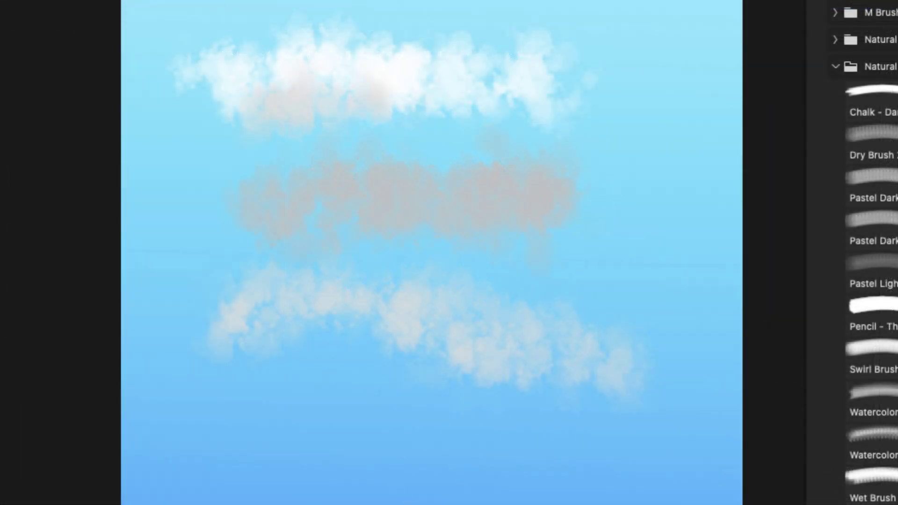
pyautogui.press('super+z')
pyautogui.press('super+z')
pyautogui.press('super+z')
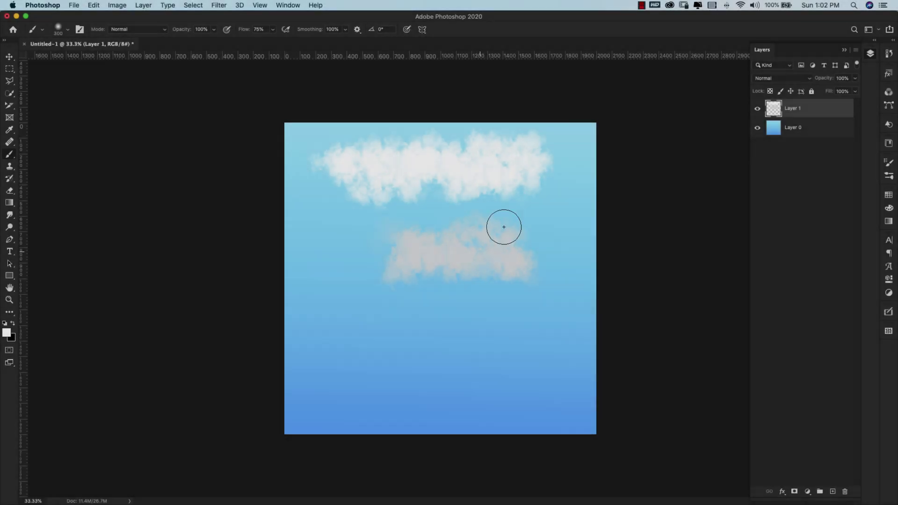
# Open Layer 1's layer style, try Inner Glow, then switch to an Inner Shadow instead.
pyautogui.doubleClick(833, 109)
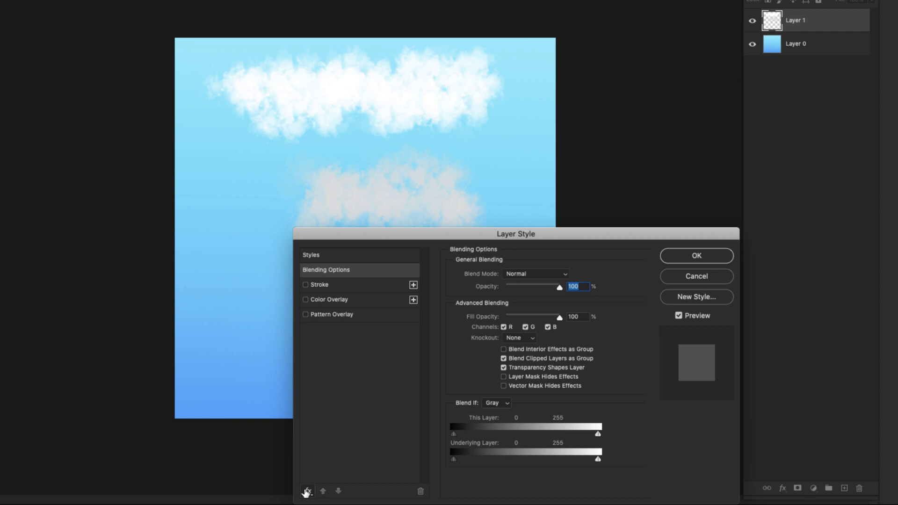
pyautogui.click(394, 493)
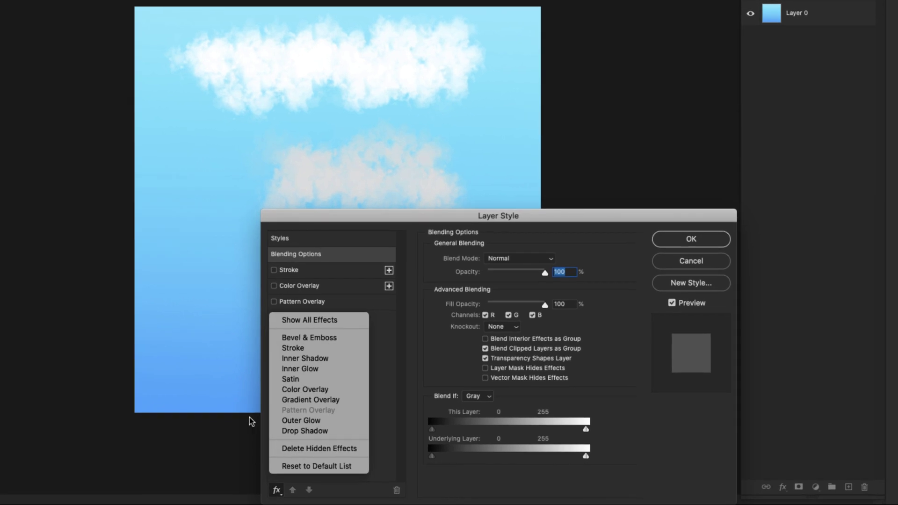
pyautogui.click(306, 369)
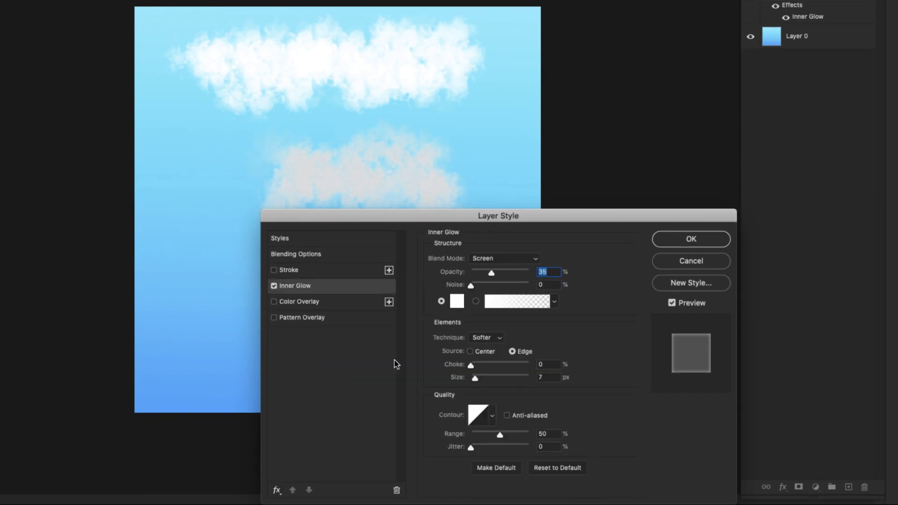
pyautogui.click(273, 285)
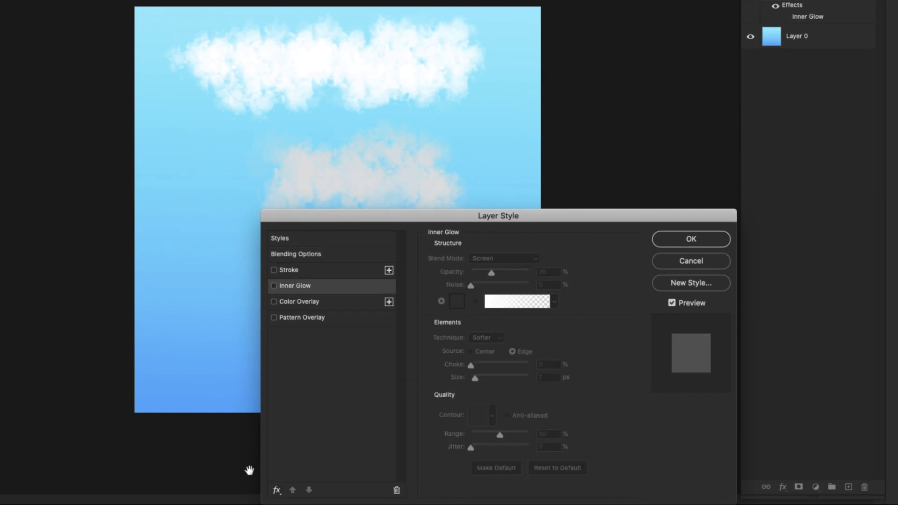
pyautogui.click(276, 490)
pyautogui.click(322, 358)
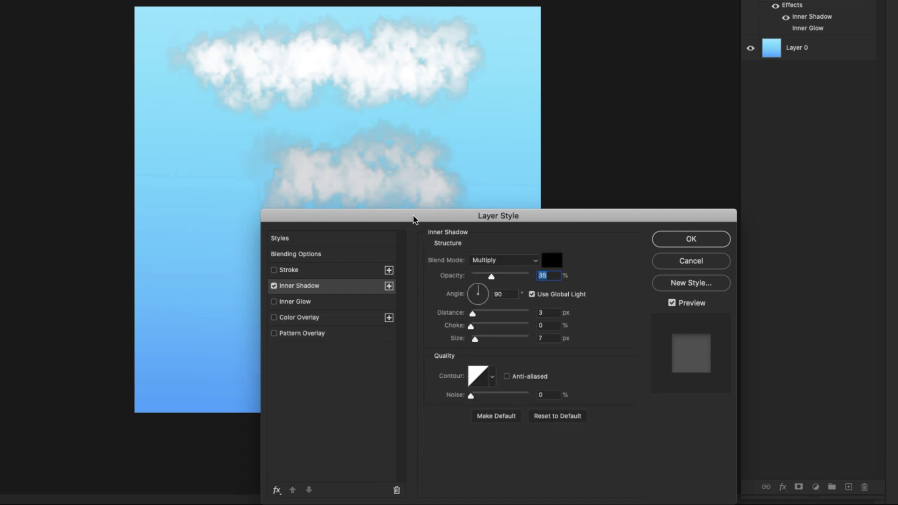
# Lower the Inner Shadow opacity to about 18%, compare it on and off, and apply it.
pyautogui.moveTo(413, 216); pyautogui.dragTo(0, 191)
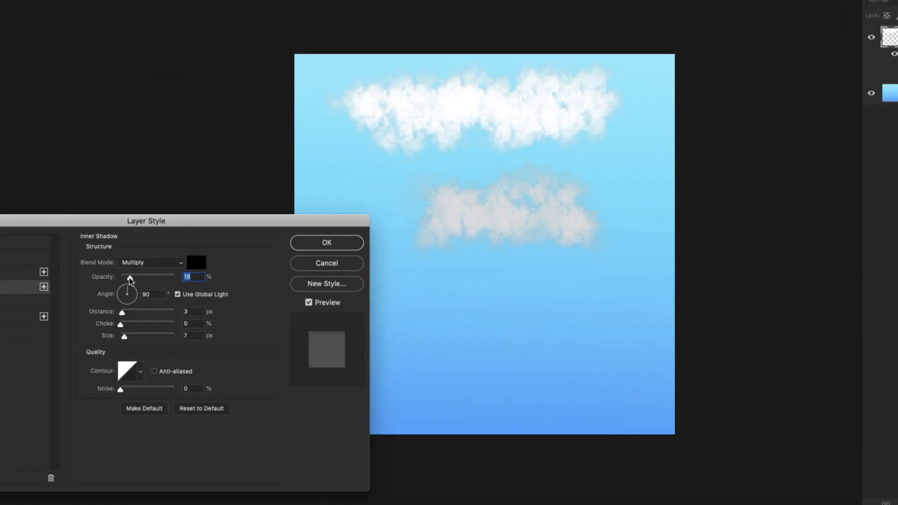
pyautogui.moveTo(189, 287); pyautogui.dragTo(178, 289)
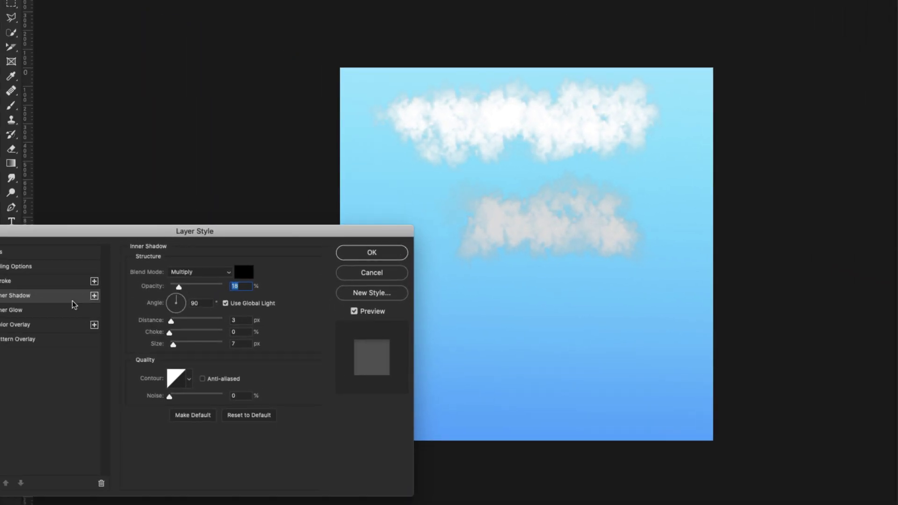
pyautogui.moveTo(103, 231); pyautogui.dragTo(250, 256)
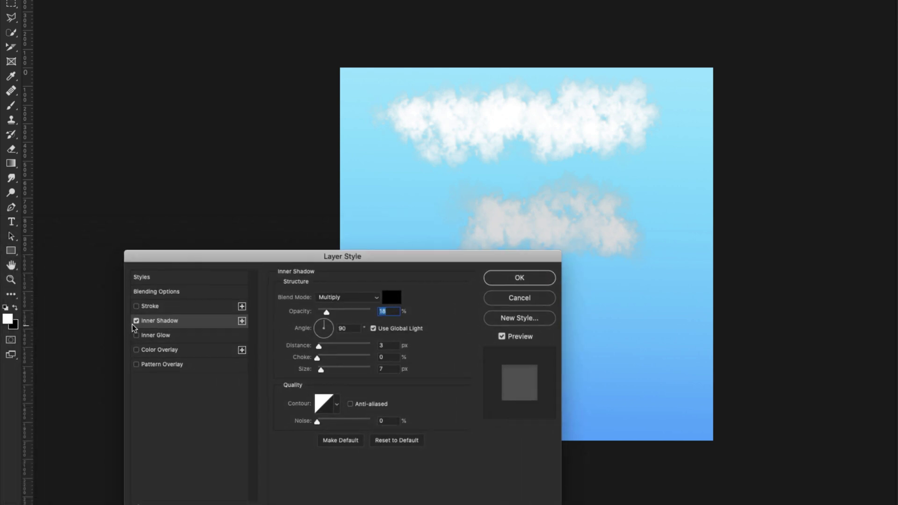
pyautogui.click(136, 322)
pyautogui.click(139, 322)
pyautogui.click(492, 279)
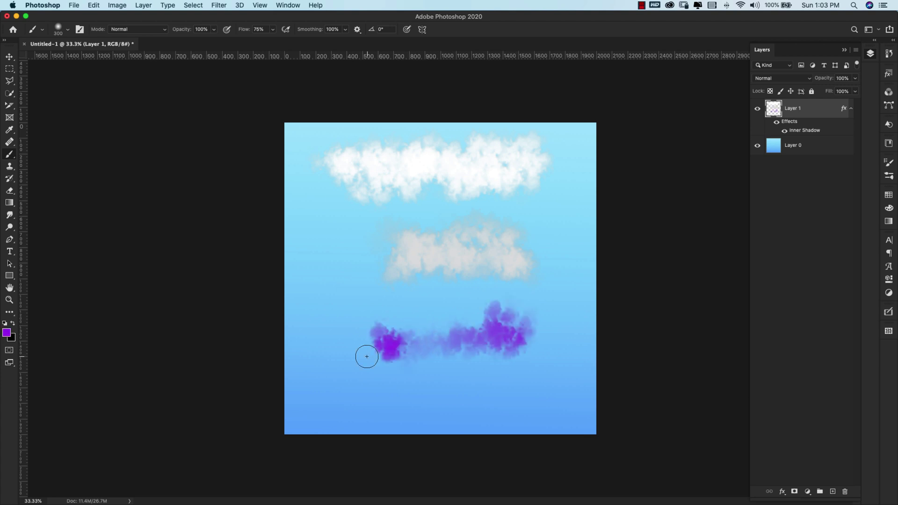
# Set the foreground colour to a bright green hue.
pyautogui.click(7, 332)
pyautogui.moveTo(187, 300); pyautogui.dragTo(188, 341)
pyautogui.click(254, 265)
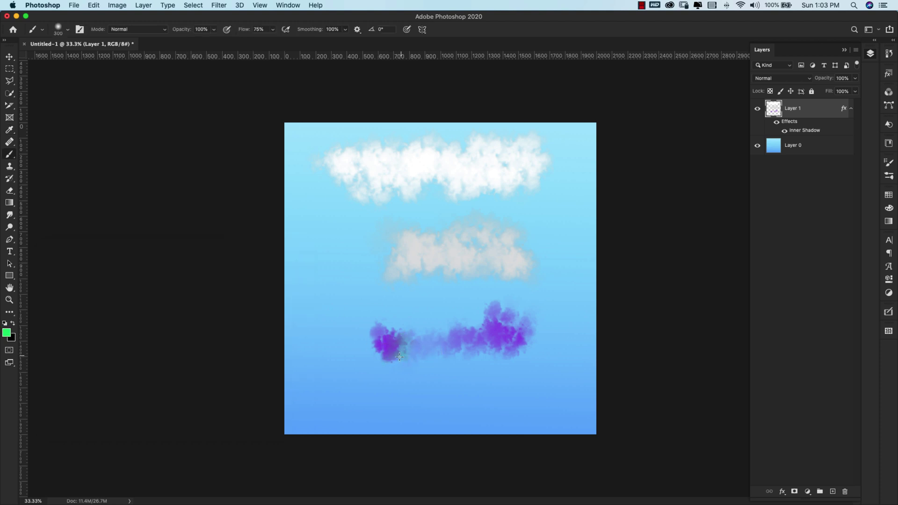